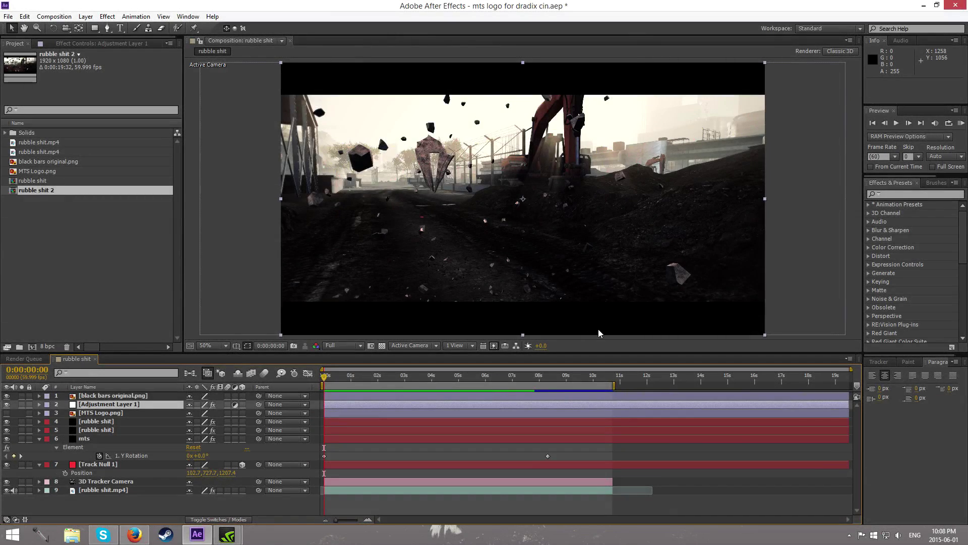
Step: Switch to Firefox and play the DESPAIR video's floating 3D title shot with the sound muted, pausing playback at the end
{"action": "left_click", "coordinate": [136, 536]}
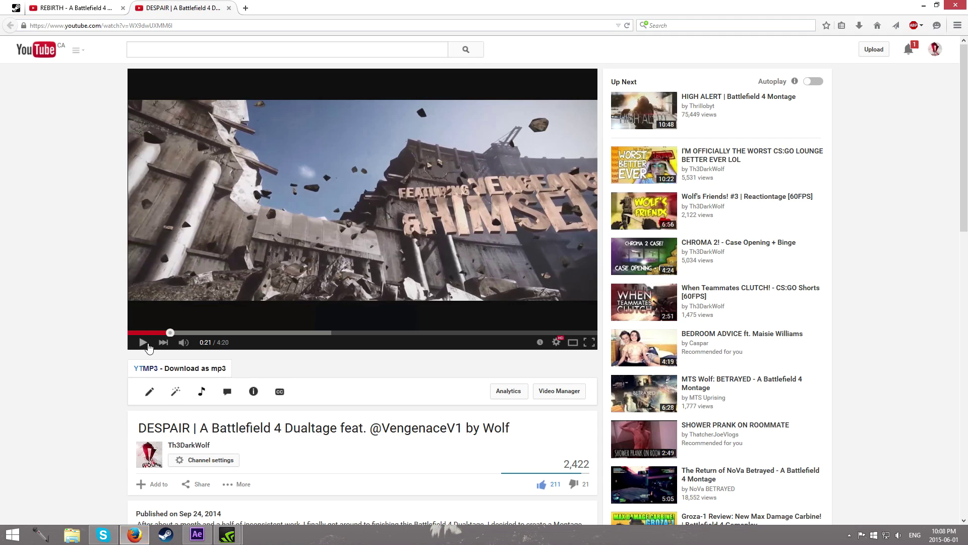
{"action": "left_click", "coordinate": [143, 343]}
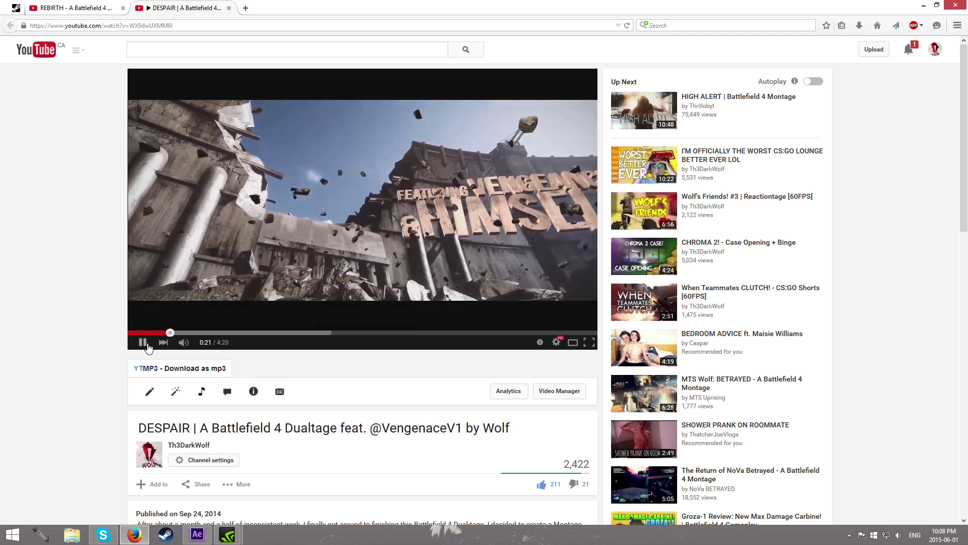
{"action": "left_click", "coordinate": [183, 343]}
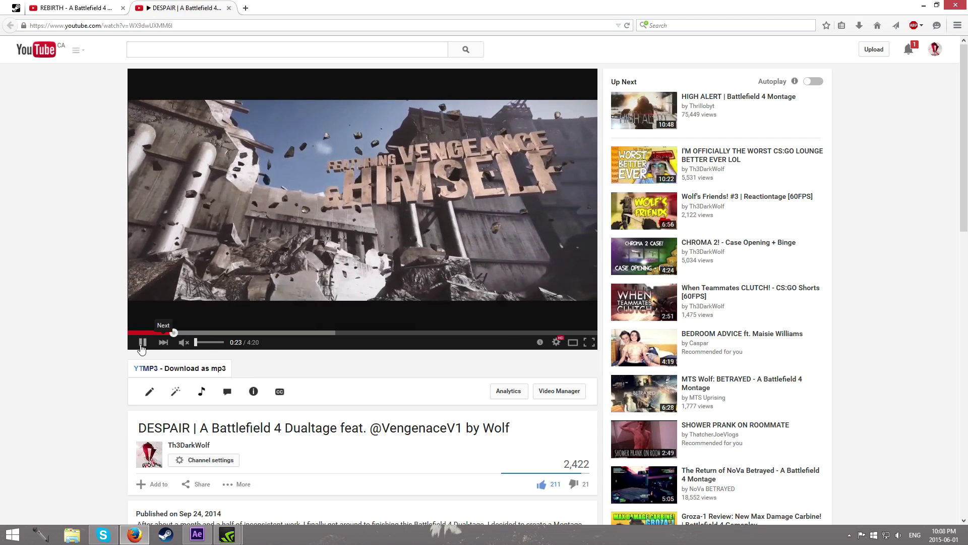
{"action": "left_click", "coordinate": [143, 342]}
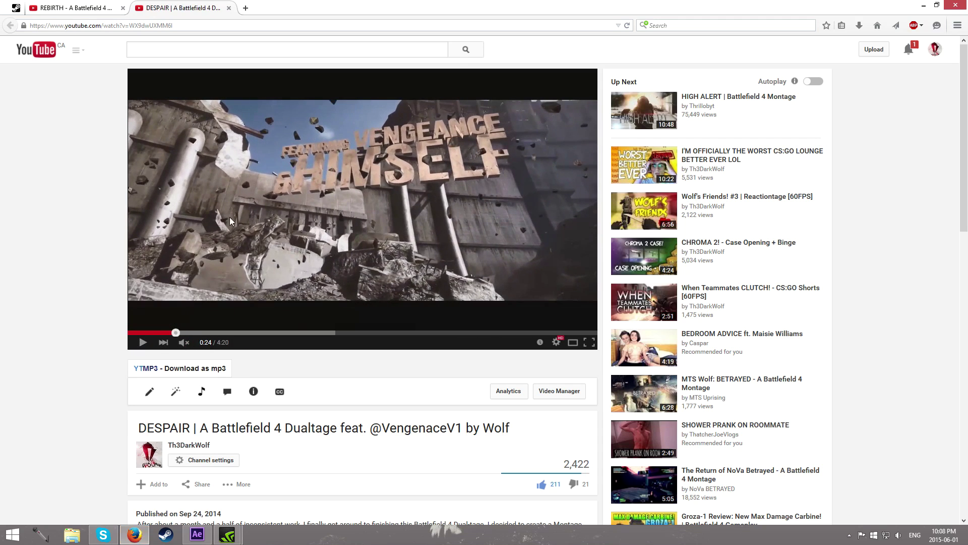
{"action": "left_click", "coordinate": [142, 343]}
{"action": "left_click", "coordinate": [143, 343]}
Step: Play the REBIRTH video at a lower volume and pause it on the floating rock logo shot
{"action": "left_click", "coordinate": [87, 6]}
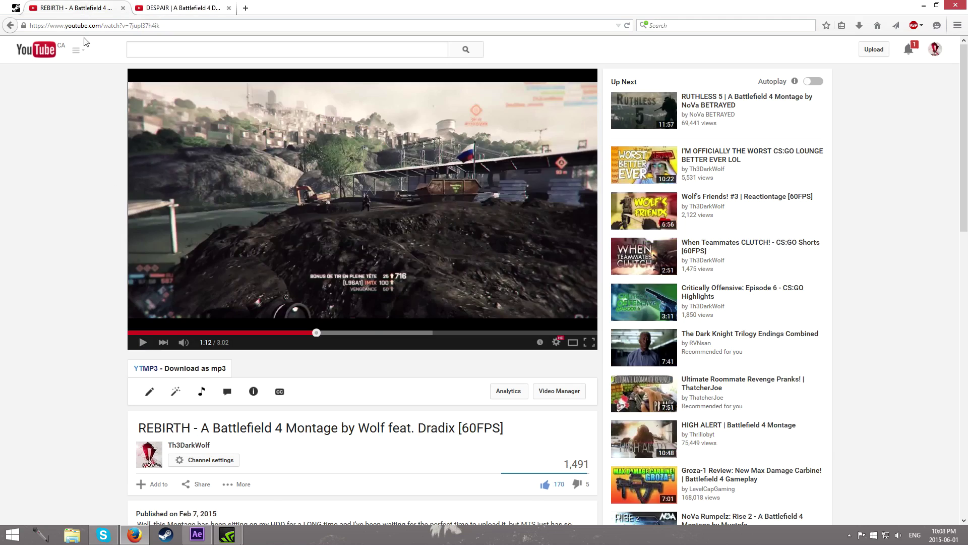
{"action": "left_click", "coordinate": [142, 342]}
{"action": "left_click_drag", "start_coordinate": [212, 343], "coordinate": [202, 343]}
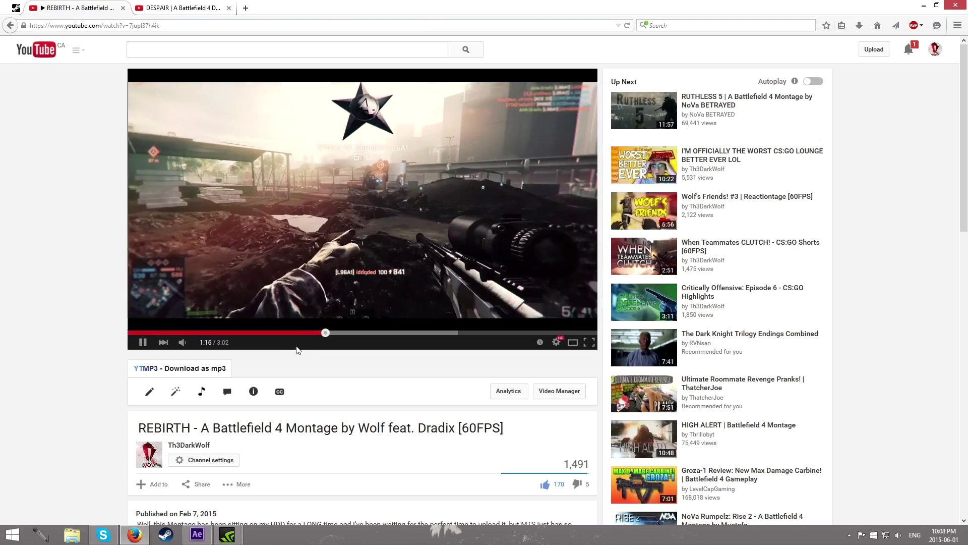
{"action": "left_click", "coordinate": [388, 201]}
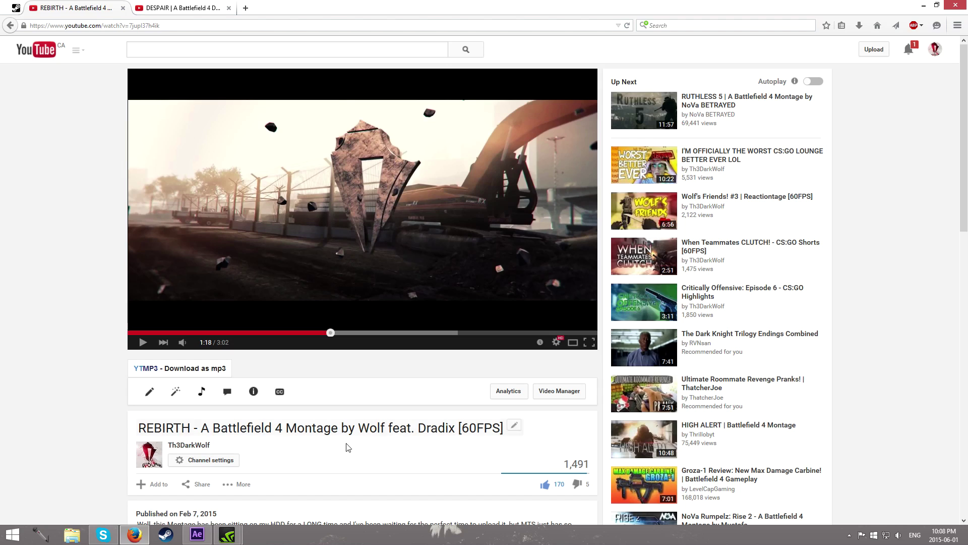
Step: Switch to After Effects and preview the finished rubble shit composition from its start to 0:00:00:45
{"action": "left_click", "coordinate": [196, 535]}
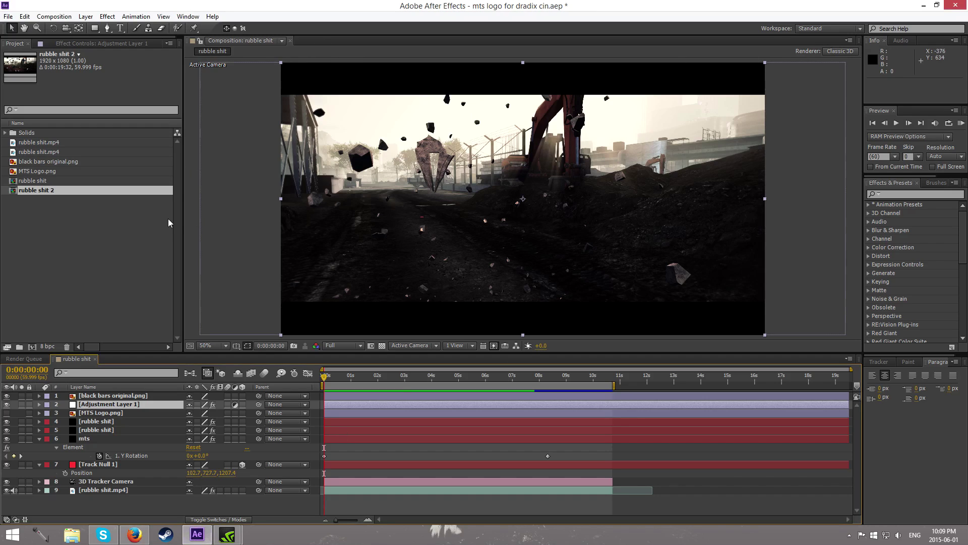
{"action": "mouse_move", "coordinate": [326, 380]}
{"action": "left_mouse_down"}
{"action": "mouse_move", "coordinate": [396, 381]}
{"action": "mouse_move", "coordinate": [302, 381]}
{"action": "mouse_move", "coordinate": [464, 376]}
{"action": "mouse_move", "coordinate": [321, 368]}
{"action": "left_mouse_up"}
{"action": "left_click_drag", "start_coordinate": [325, 378], "coordinate": [343, 375]}
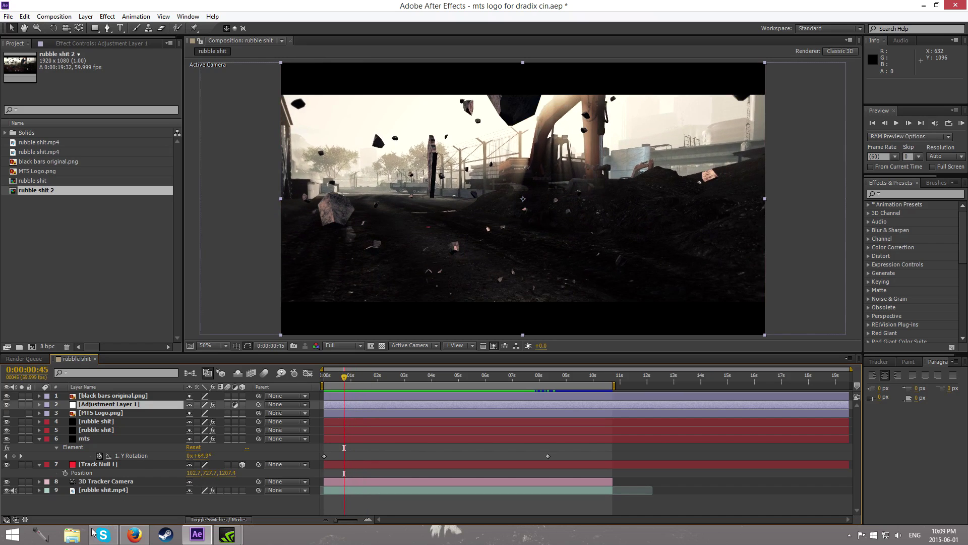
Step: Switch to File Explorer and open the dradix folder inside Capture, Battlefield 4 on the TREBIA (D:) drive
{"action": "left_click", "coordinate": [72, 535]}
{"action": "left_click", "coordinate": [647, 235]}
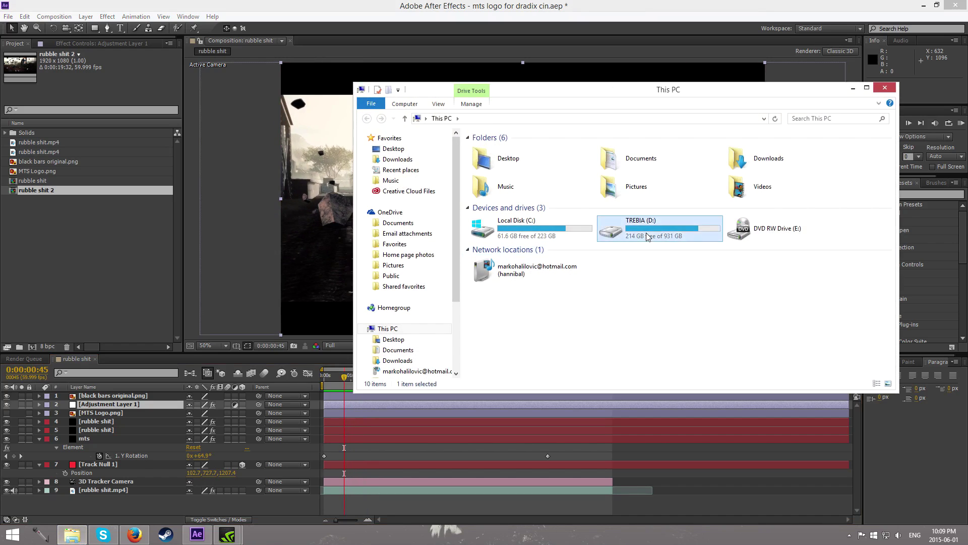
{"action": "double_click", "coordinate": [647, 235]}
{"action": "double_click", "coordinate": [492, 150]}
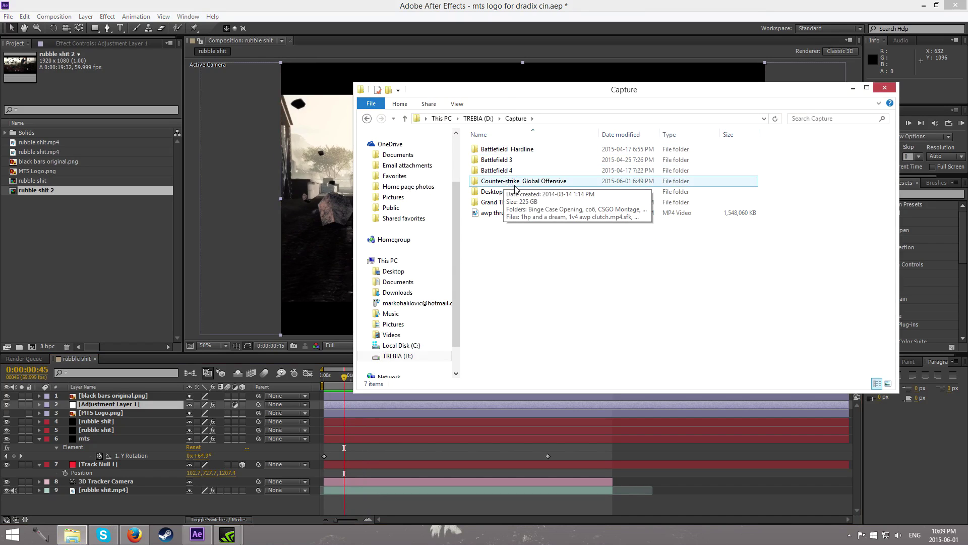
{"action": "left_click", "coordinate": [512, 172]}
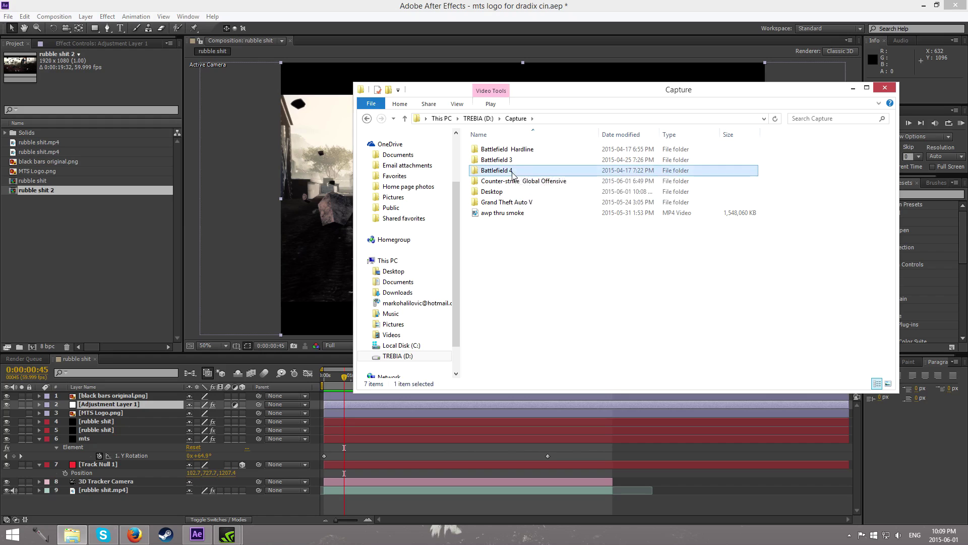
{"action": "double_click", "coordinate": [512, 173]}
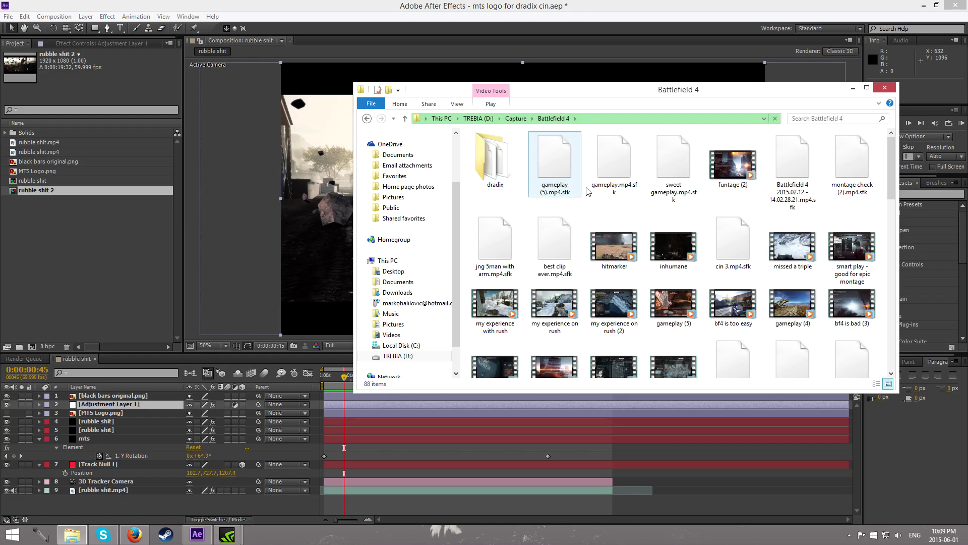
{"action": "double_click", "coordinate": [501, 182]}
Step: Play the raw rubble shit clip from the dradix folder, close the player and return to After Effects
{"action": "left_click", "coordinate": [732, 292]}
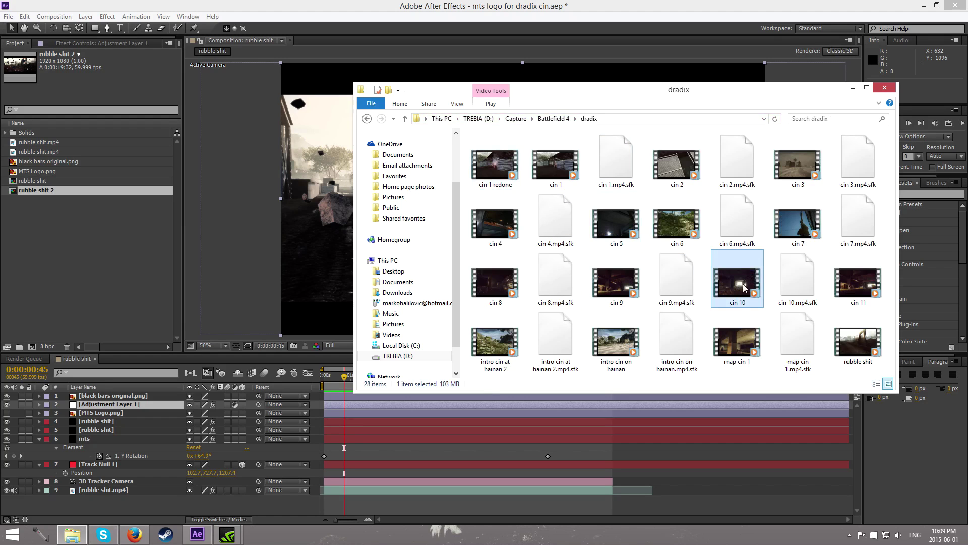
{"action": "left_click", "coordinate": [858, 348]}
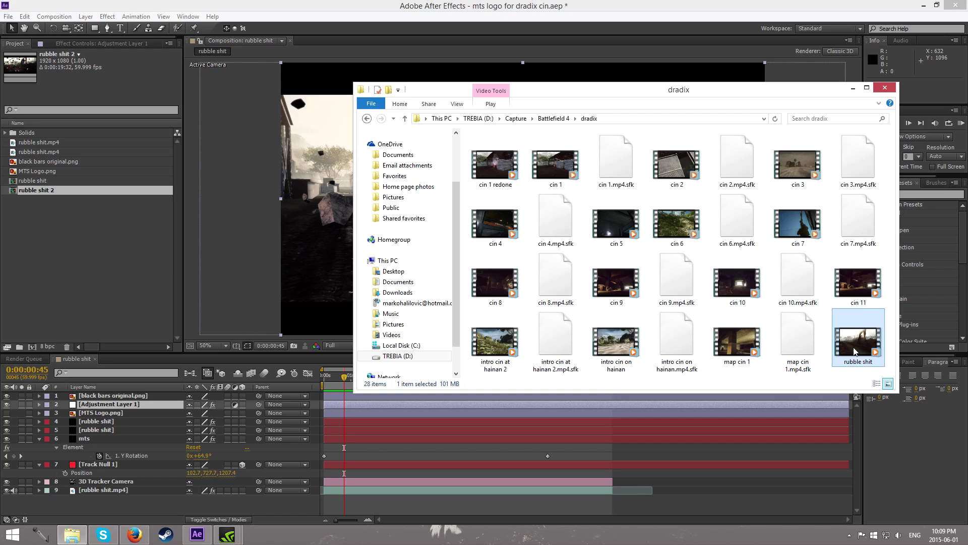
{"action": "double_click", "coordinate": [860, 350]}
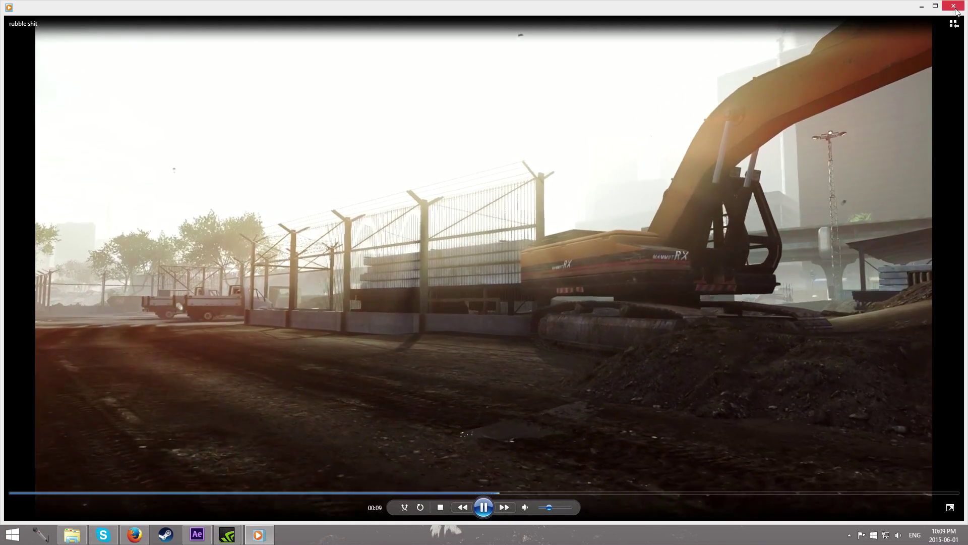
{"action": "left_click", "coordinate": [953, 5]}
{"action": "left_click", "coordinate": [216, 52]}
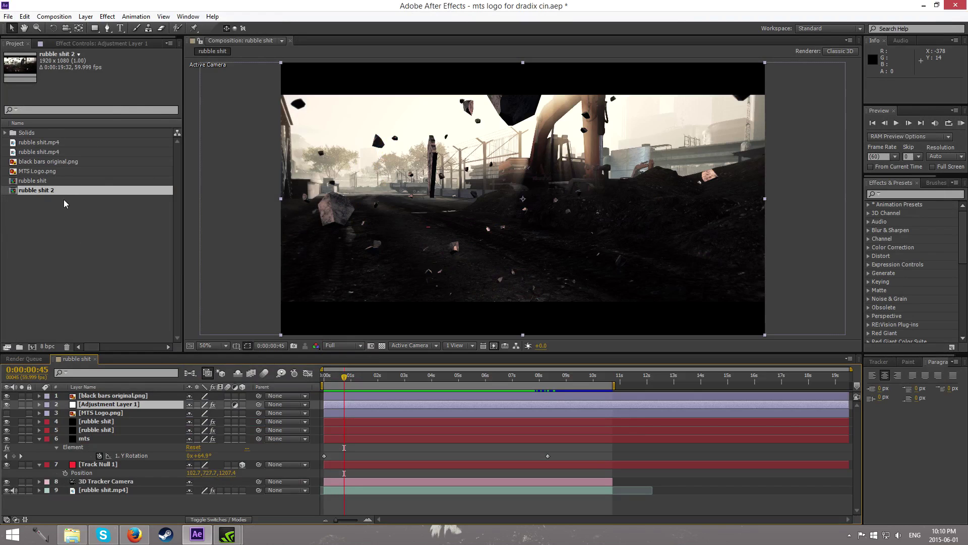
Step: Create a new composition from the rubble shit.mp4 footage, split the layer at 0:00:03:54 and delete the earlier part
{"action": "left_click_drag", "start_coordinate": [43, 153], "coordinate": [35, 346]}
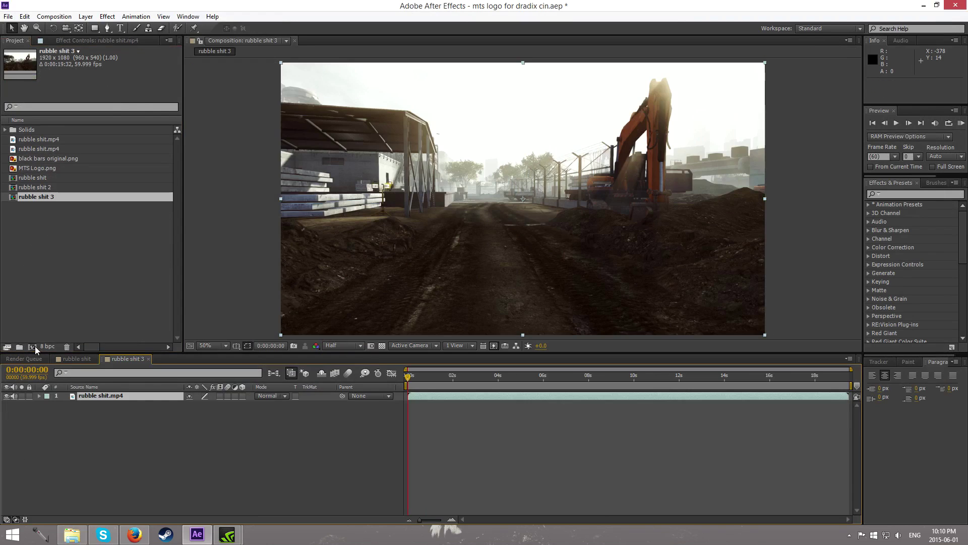
{"action": "left_click_drag", "start_coordinate": [408, 377], "coordinate": [496, 382]}
{"action": "key", "text": "ctrl+shift+s"}
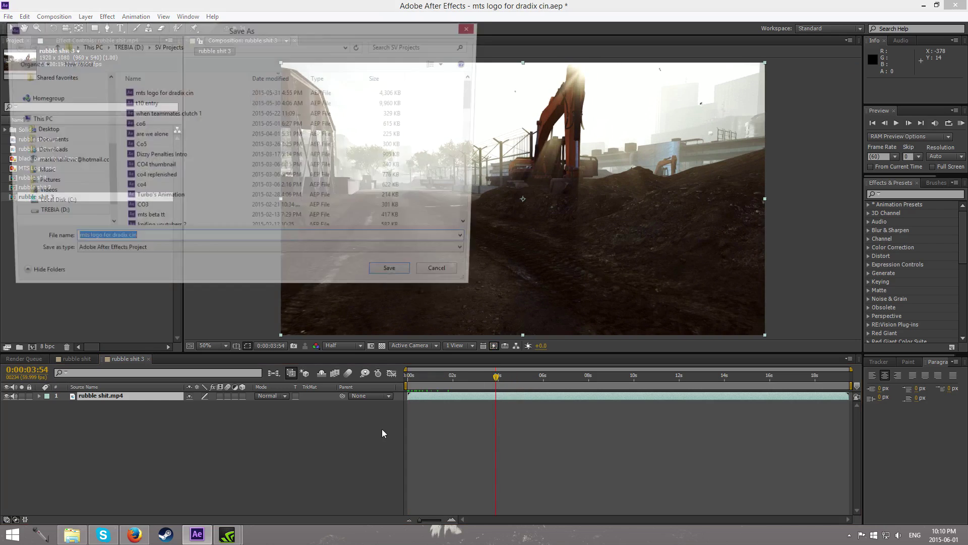
{"action": "left_click", "coordinate": [454, 281]}
{"action": "key", "text": "ctrl+shift+d"}
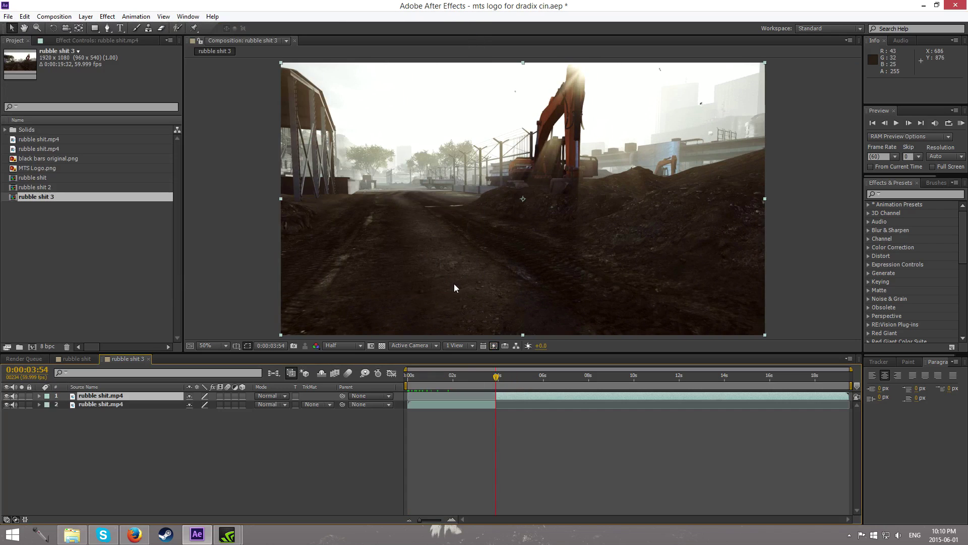
{"action": "left_click", "coordinate": [168, 404]}
{"action": "key", "text": "Delete"}
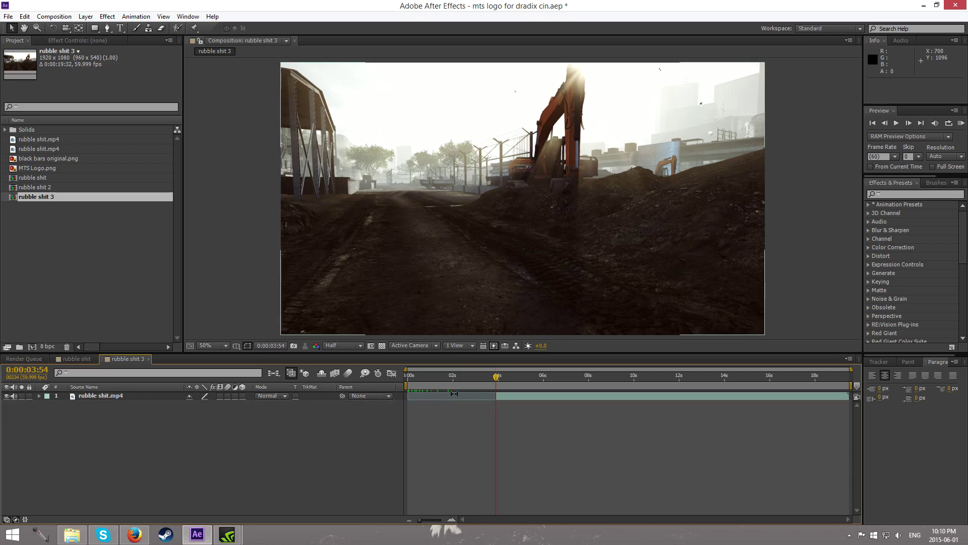
Step: Move the remaining rubble shit.mp4 layer to start at 0:00:00:00 and trim its end to 0:00:11:39
{"action": "key", "text": "Home"}
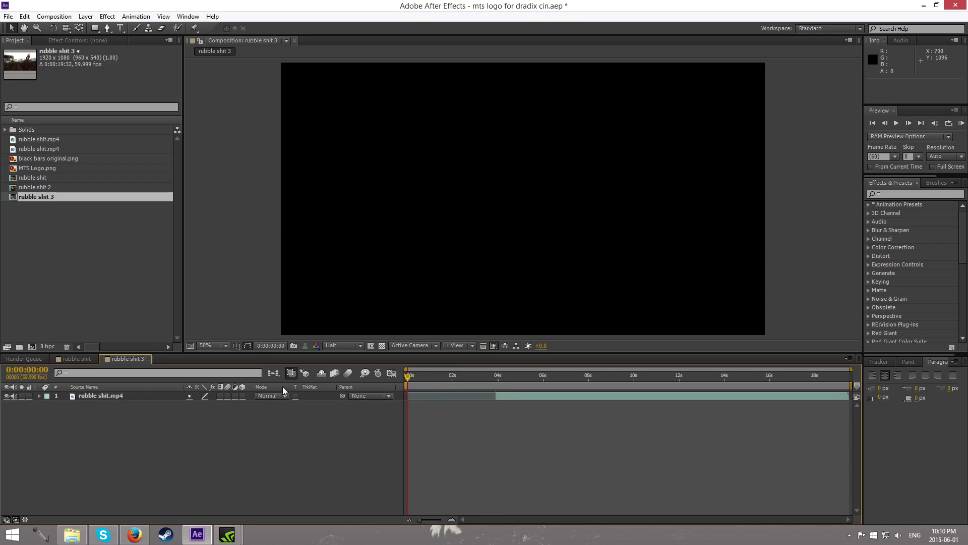
{"action": "left_click", "coordinate": [142, 394]}
{"action": "key", "text": "bracketleft"}
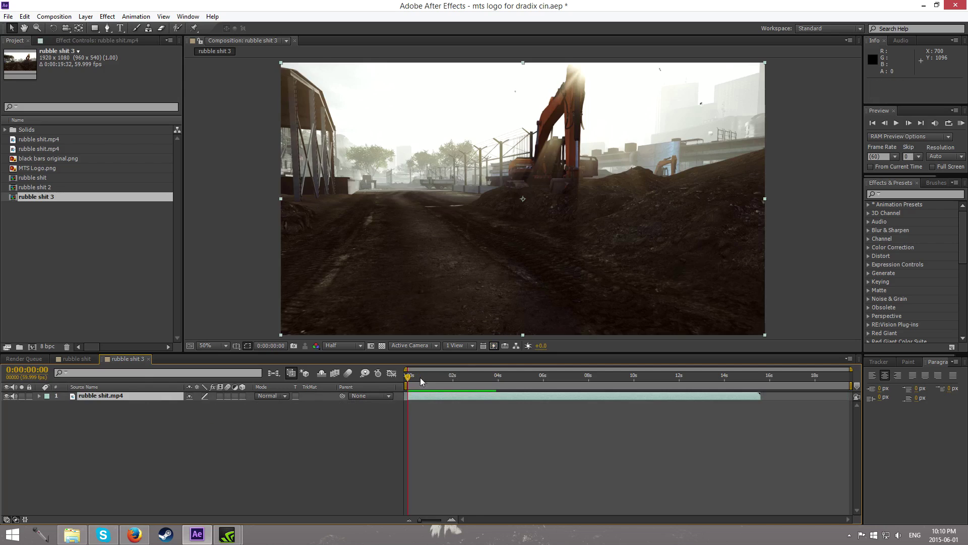
{"action": "left_click_drag", "start_coordinate": [504, 376], "coordinate": [672, 379]}
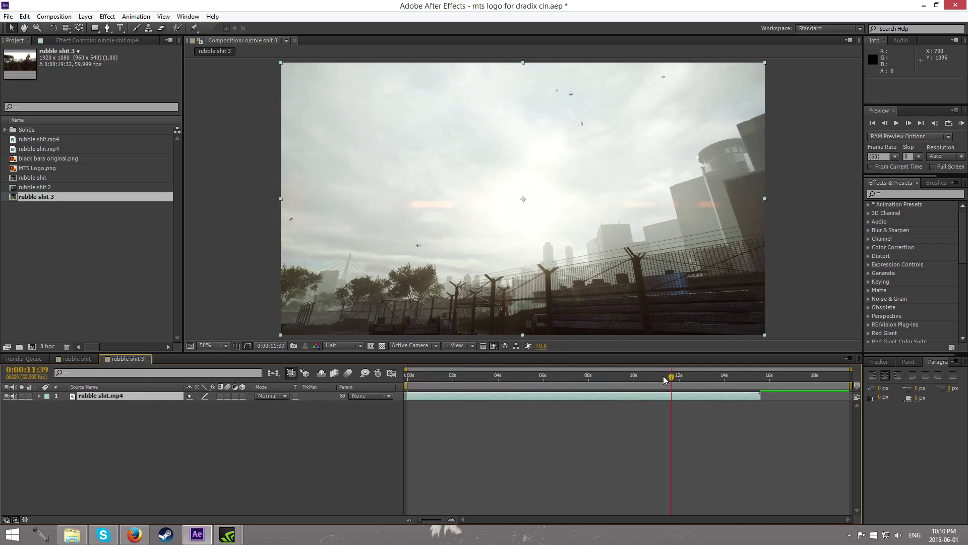
{"action": "key", "text": "alt+bracketright"}
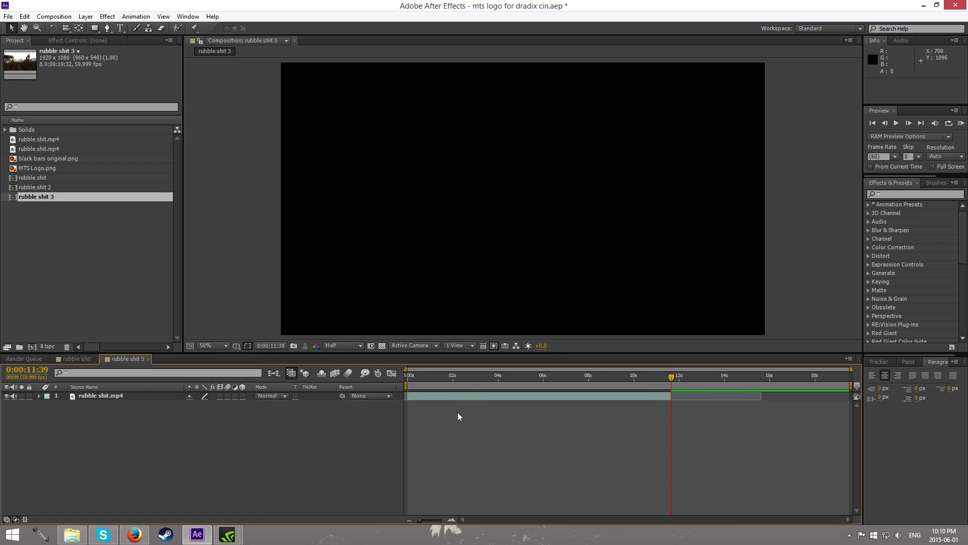
{"action": "left_click_drag", "start_coordinate": [456, 378], "coordinate": [429, 381]}
{"action": "right_click", "coordinate": [422, 397]}
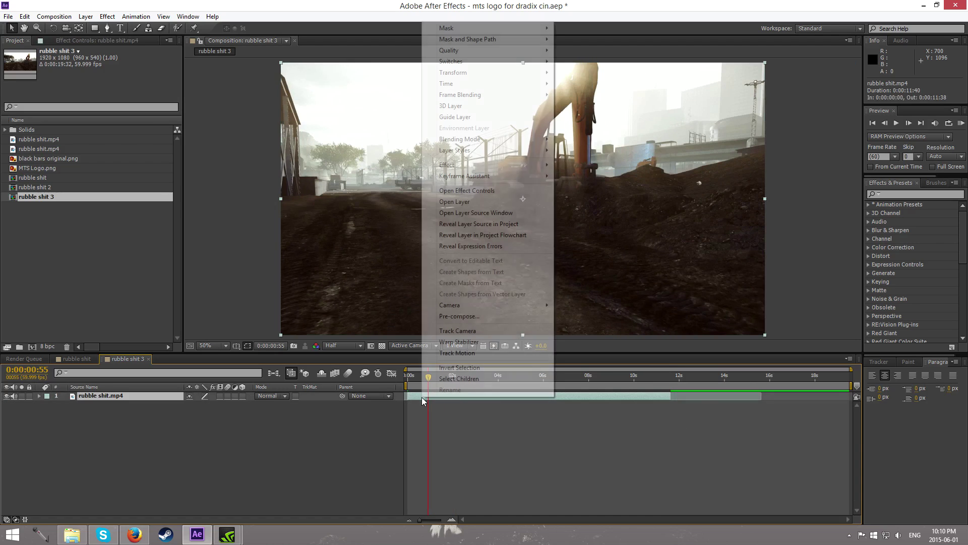
{"action": "left_click", "coordinate": [422, 399]}
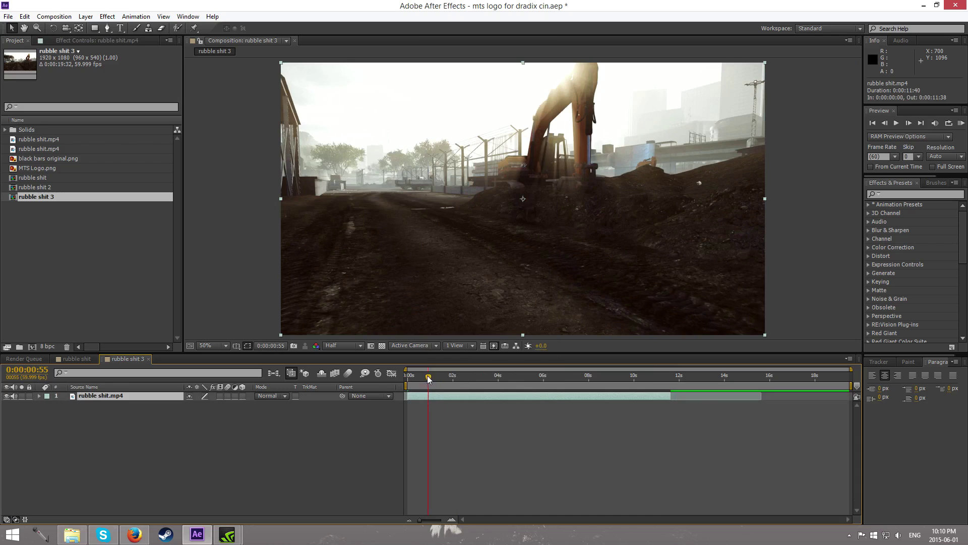
{"action": "right_click", "coordinate": [431, 395]}
{"action": "right_click", "coordinate": [422, 395]}
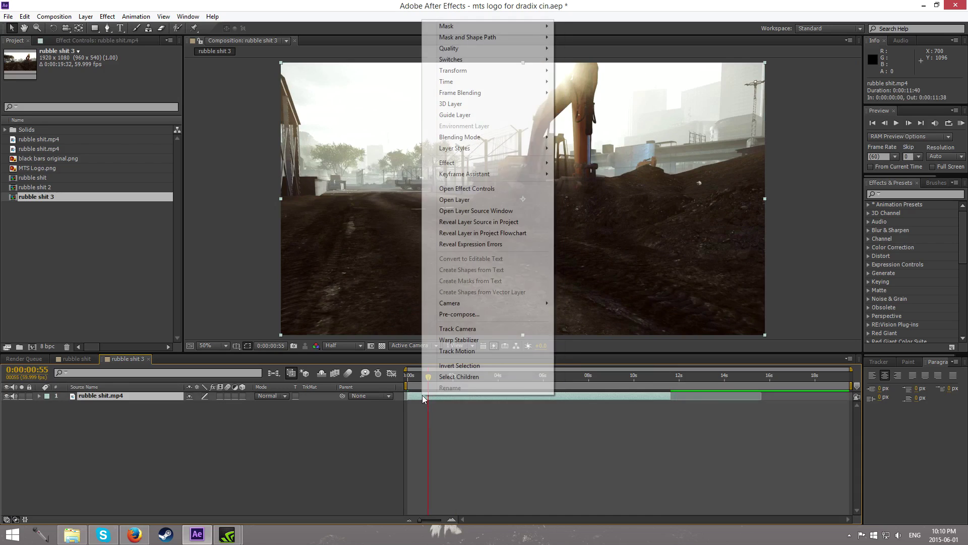
{"action": "left_click", "coordinate": [140, 397]}
{"action": "right_click", "coordinate": [125, 395]}
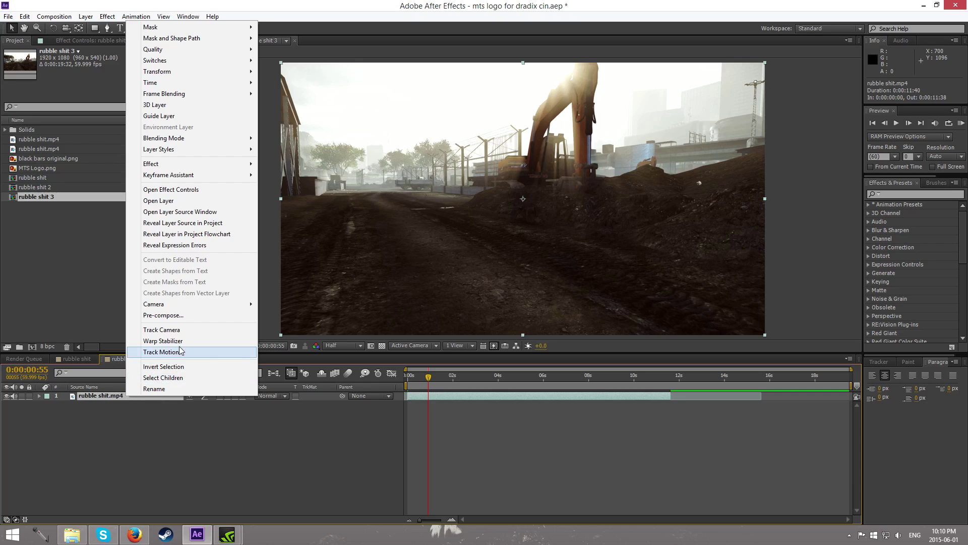
{"action": "left_click", "coordinate": [186, 443]}
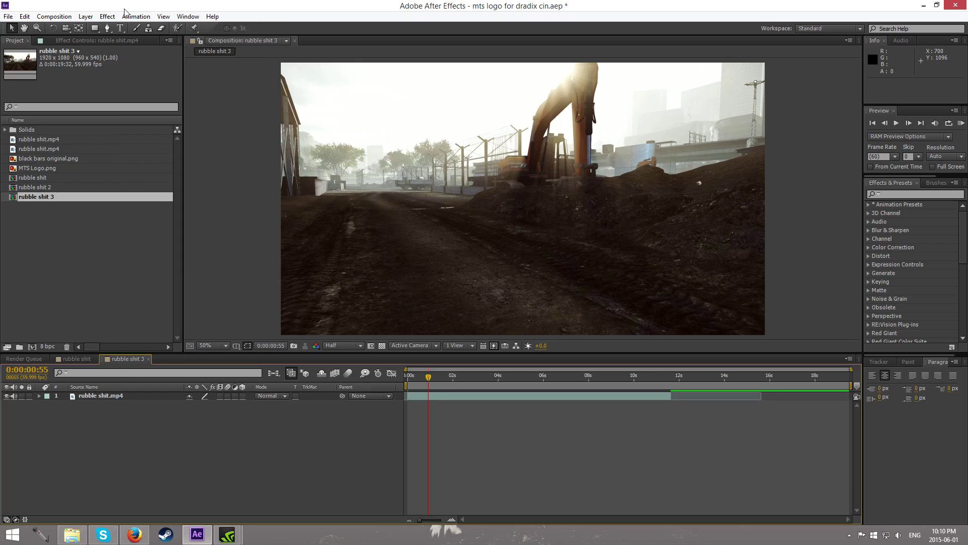
{"action": "key", "text": "ctrl+a"}
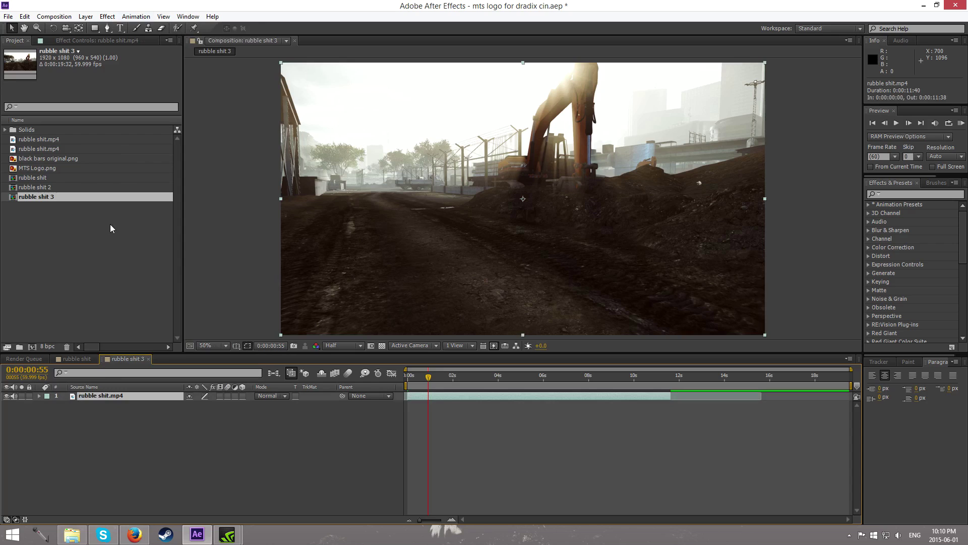
{"action": "left_click", "coordinate": [106, 16]}
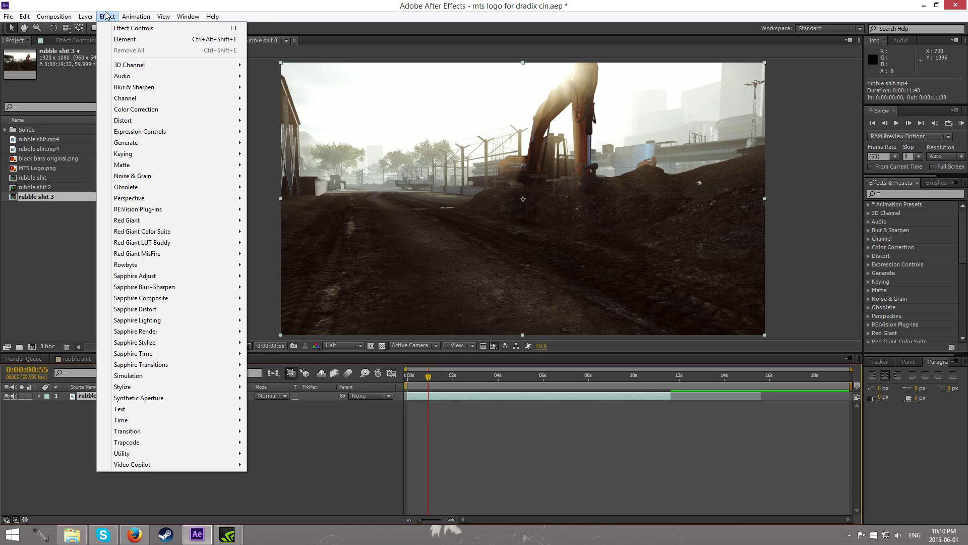
{"action": "mouse_move", "coordinate": [94, 17]}
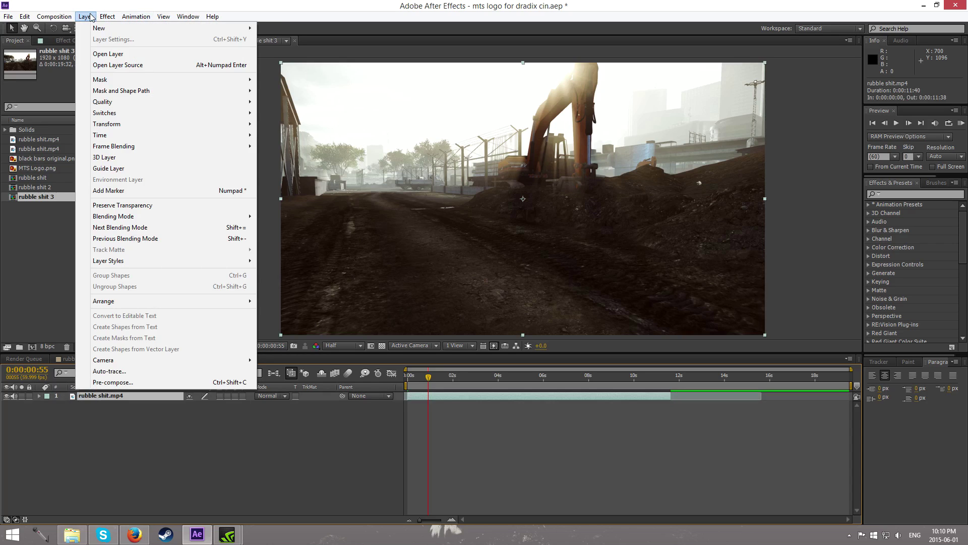
{"action": "left_click", "coordinate": [551, 16]}
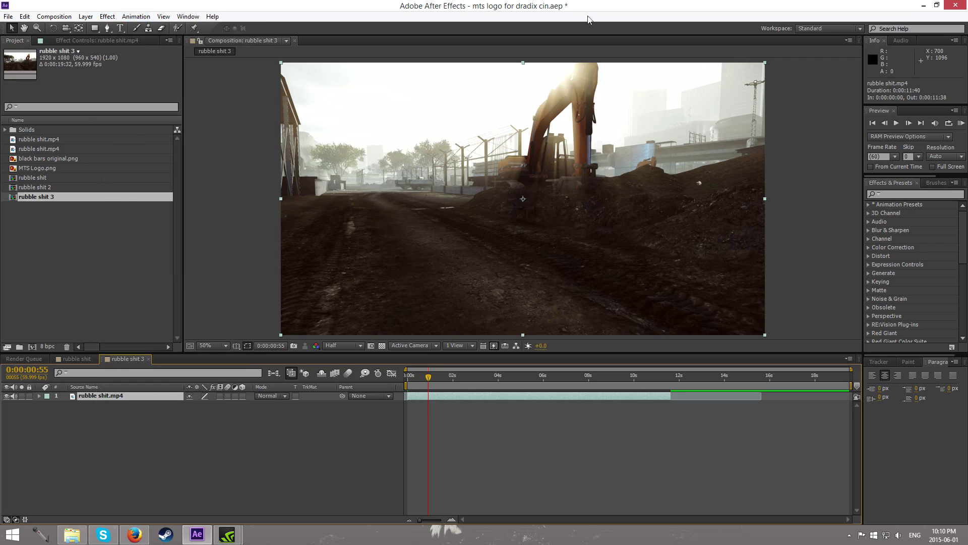
{"action": "left_click", "coordinate": [107, 16]}
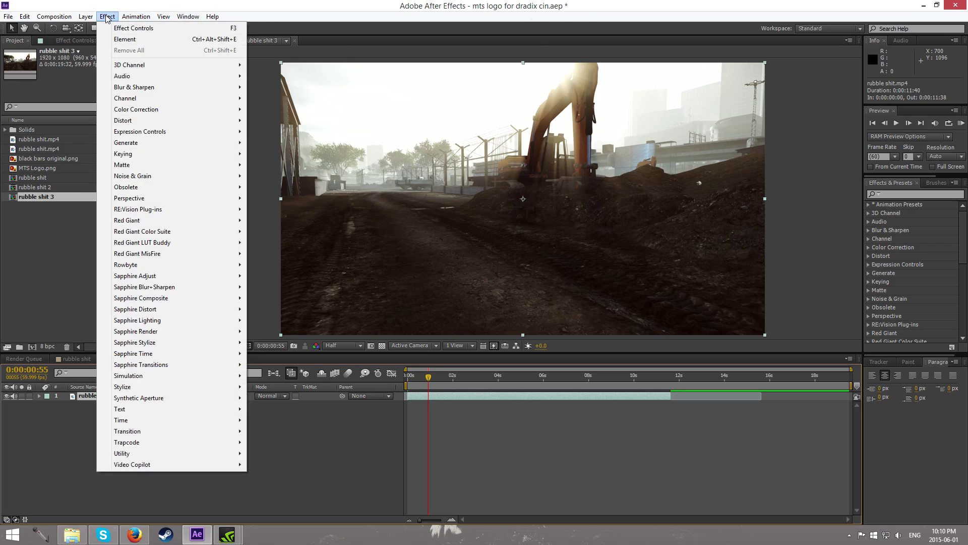
{"action": "left_click", "coordinate": [325, 452]}
{"action": "left_click", "coordinate": [111, 395]}
{"action": "left_click", "coordinate": [107, 16]}
{"action": "mouse_move", "coordinate": [129, 66]}
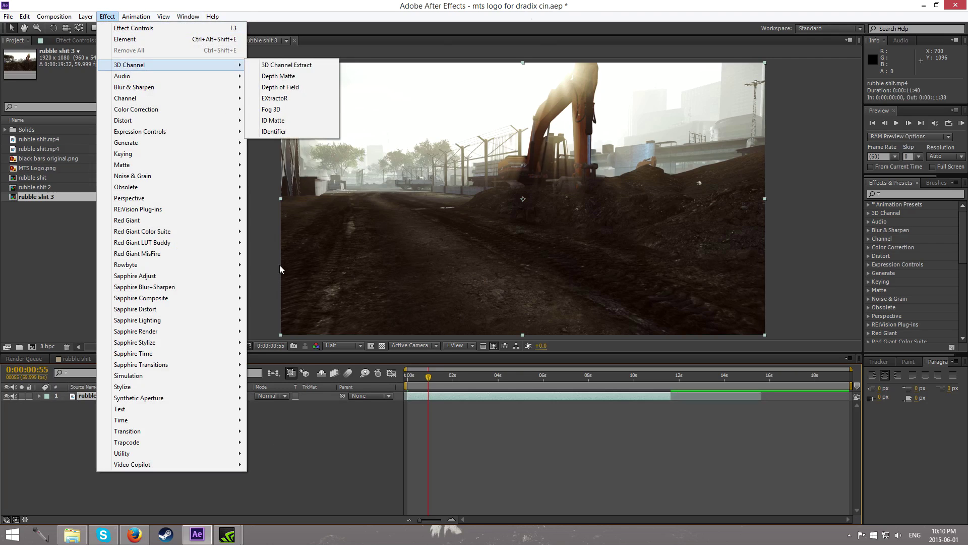
{"action": "left_click", "coordinate": [378, 424]}
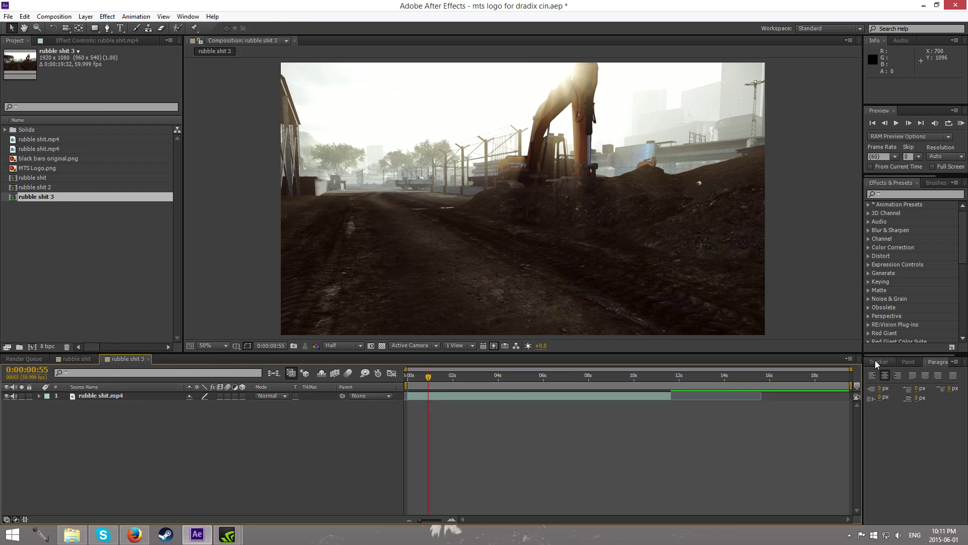
Step: Run Track Camera on the rubble shit.mp4 layer to start the 3D camera analysis
{"action": "left_click", "coordinate": [114, 395]}
{"action": "right_click", "coordinate": [114, 395]}
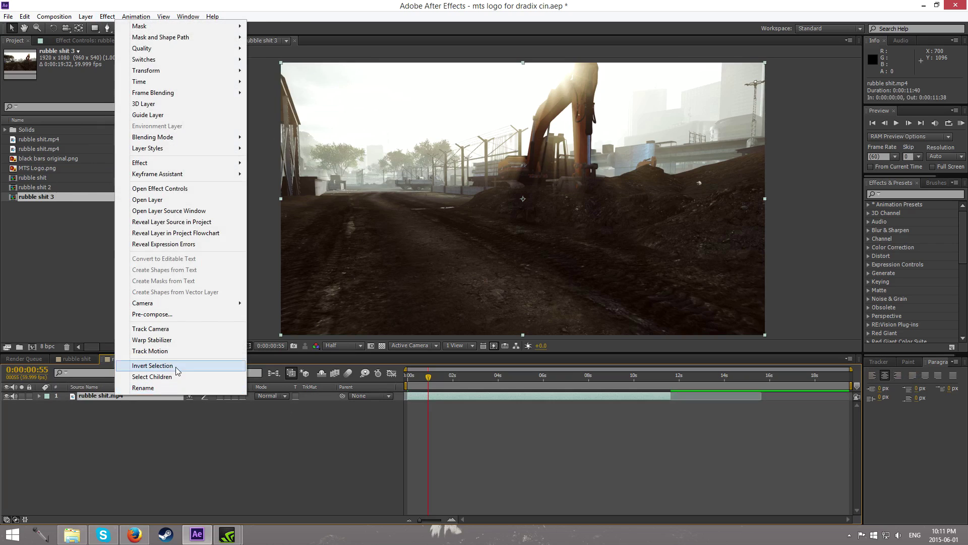
{"action": "left_click", "coordinate": [161, 328]}
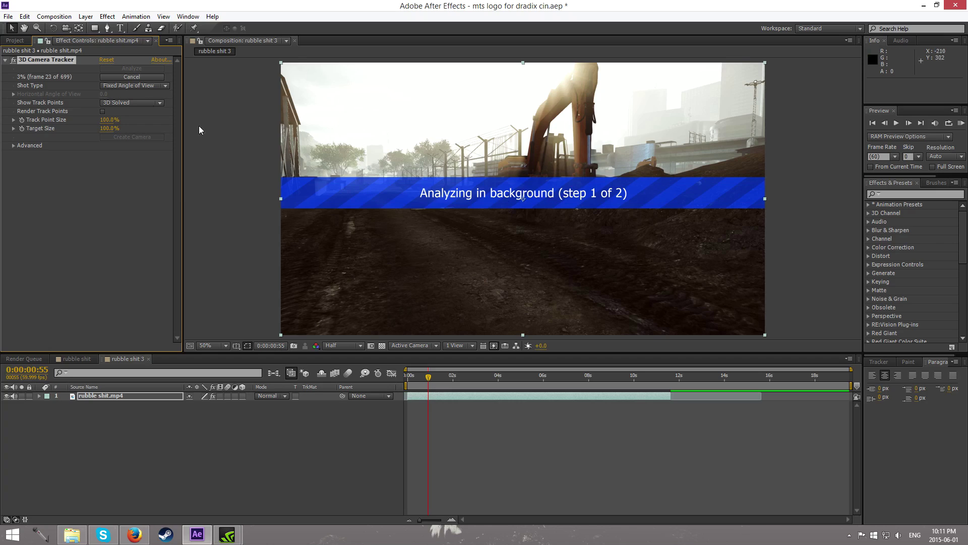
Step: Add MTS Logo.png to the rubble shit 3 composition as a layer above the footage
{"action": "left_click", "coordinate": [19, 42]}
{"action": "left_click_drag", "start_coordinate": [32, 171], "coordinate": [155, 394]}
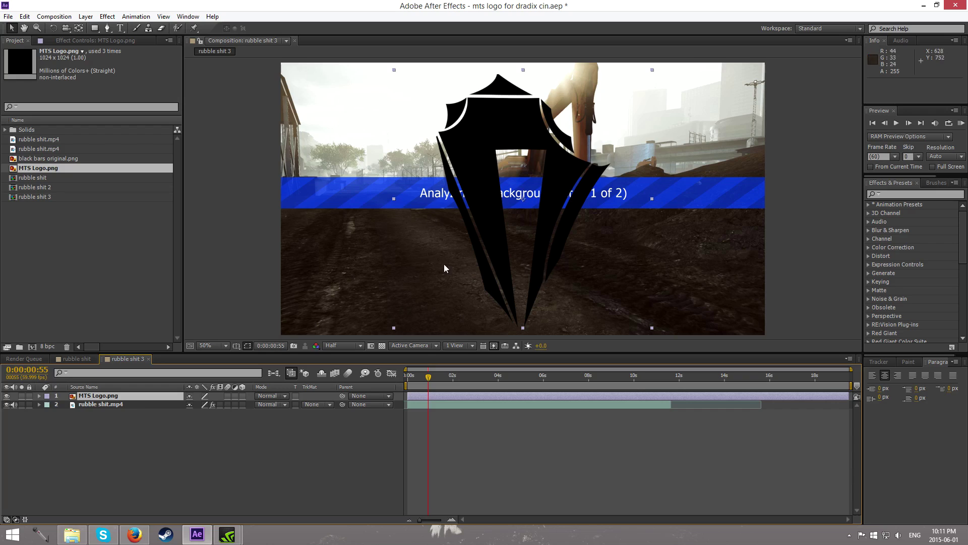
{"action": "key", "text": "period"}
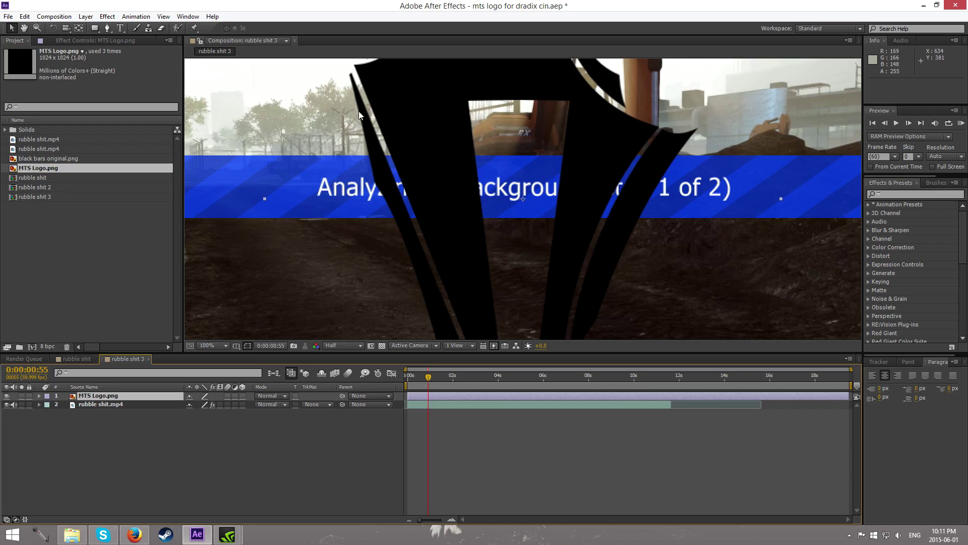
{"action": "key", "text": "comma"}
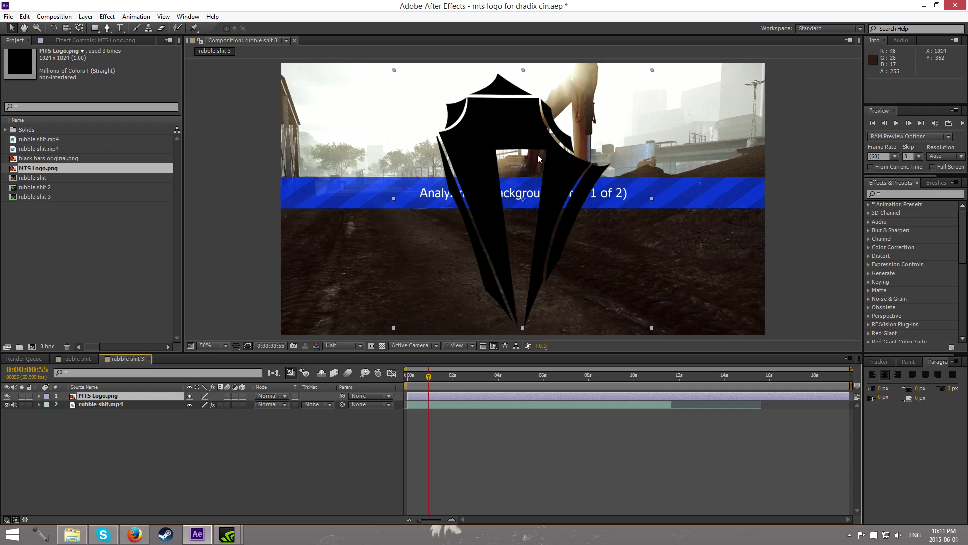
Step: Auto-trace the MTS Logo.png layer's alpha channel on the frame at 0:00:01:42 and hide that layer
{"action": "left_click_drag", "start_coordinate": [428, 377], "coordinate": [451, 378]}
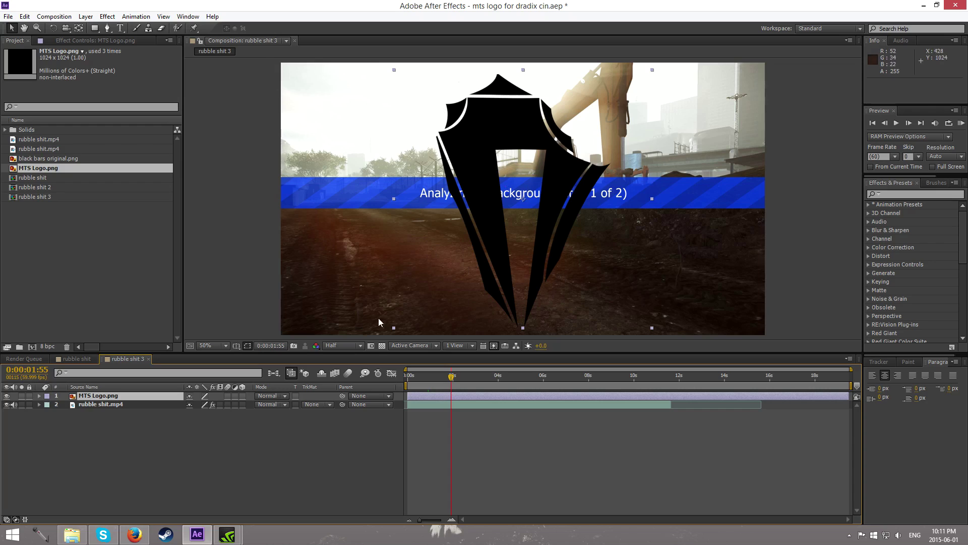
{"action": "left_click_drag", "start_coordinate": [455, 379], "coordinate": [449, 380]}
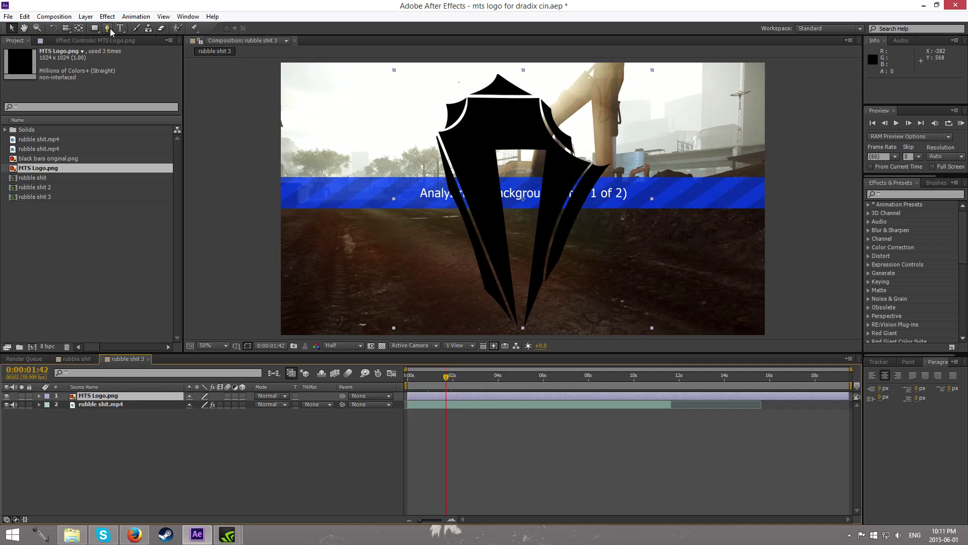
{"action": "left_click", "coordinate": [85, 16]}
{"action": "left_click", "coordinate": [94, 404]}
{"action": "left_click", "coordinate": [86, 16]}
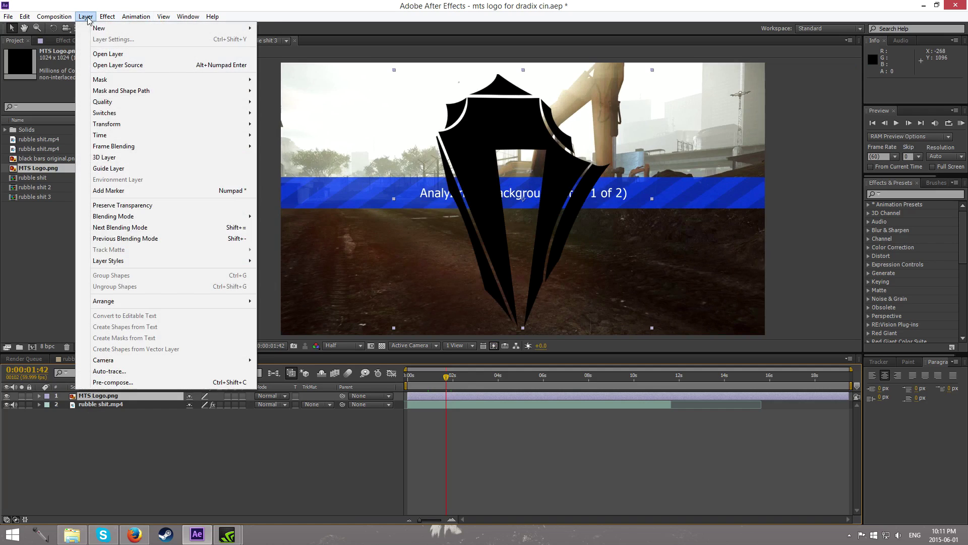
{"action": "left_click", "coordinate": [152, 374]}
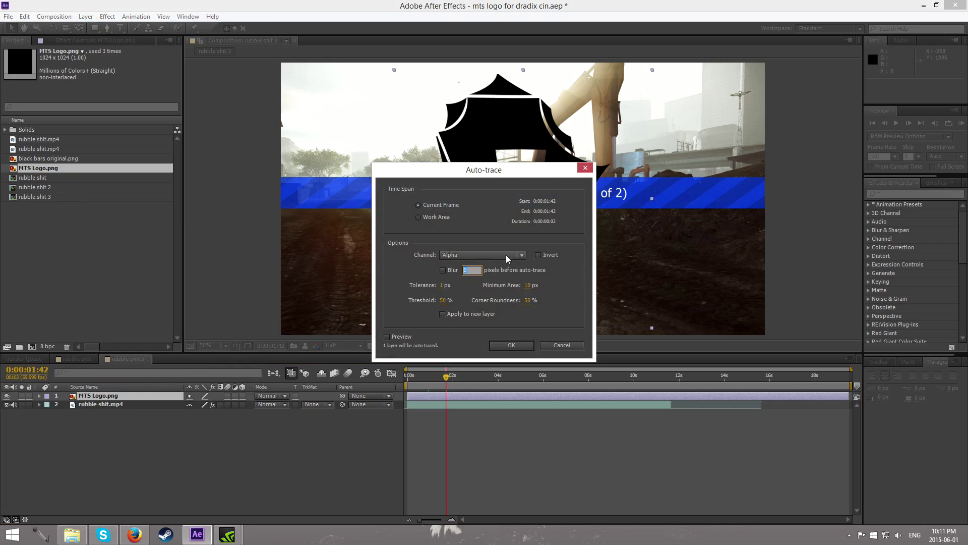
{"action": "left_click", "coordinate": [466, 257]}
{"action": "left_click", "coordinate": [468, 257]}
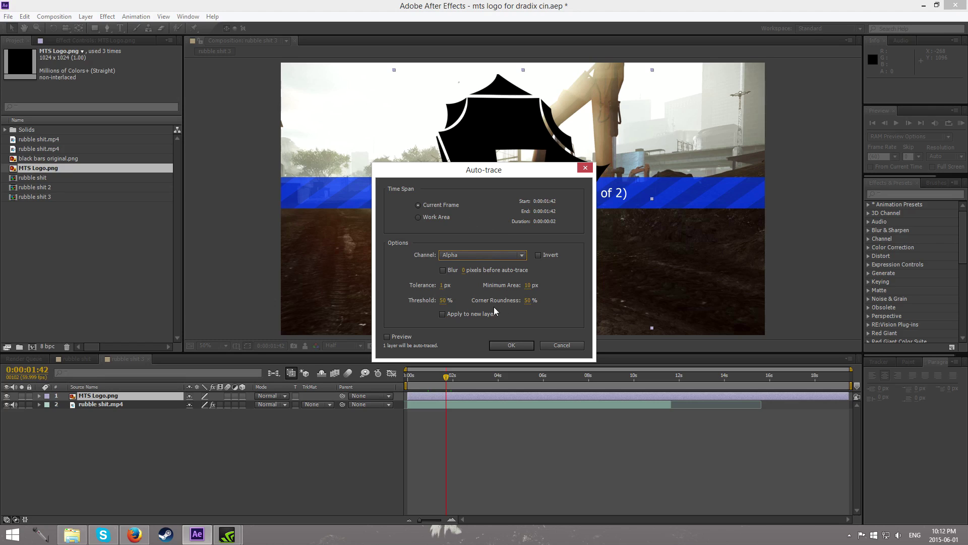
{"action": "left_click", "coordinate": [505, 345]}
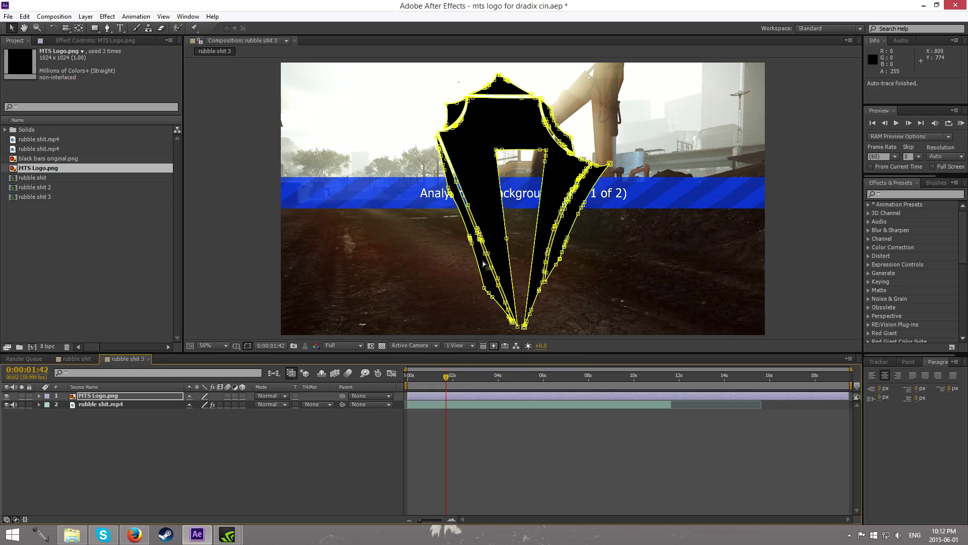
{"action": "left_click", "coordinate": [201, 455]}
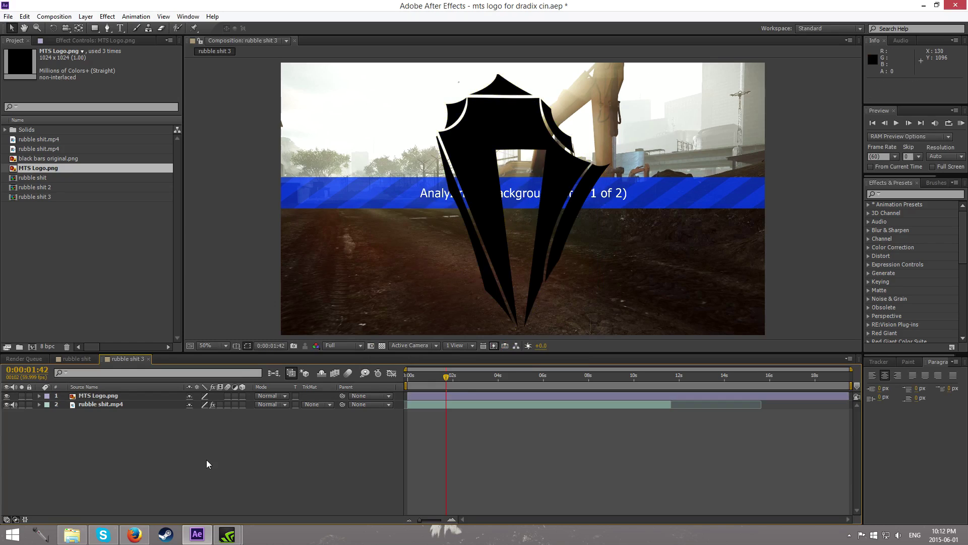
{"action": "left_click", "coordinate": [7, 396]}
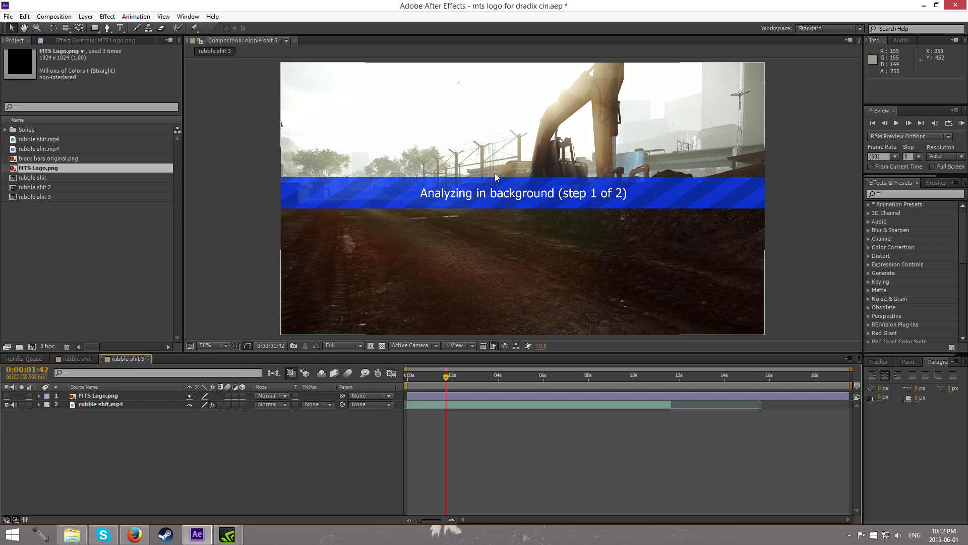
Step: Create a black 1920 x 1080 solid named 3D Logo above the other layers
{"action": "left_click", "coordinate": [74, 41]}
{"action": "left_click", "coordinate": [108, 405]}
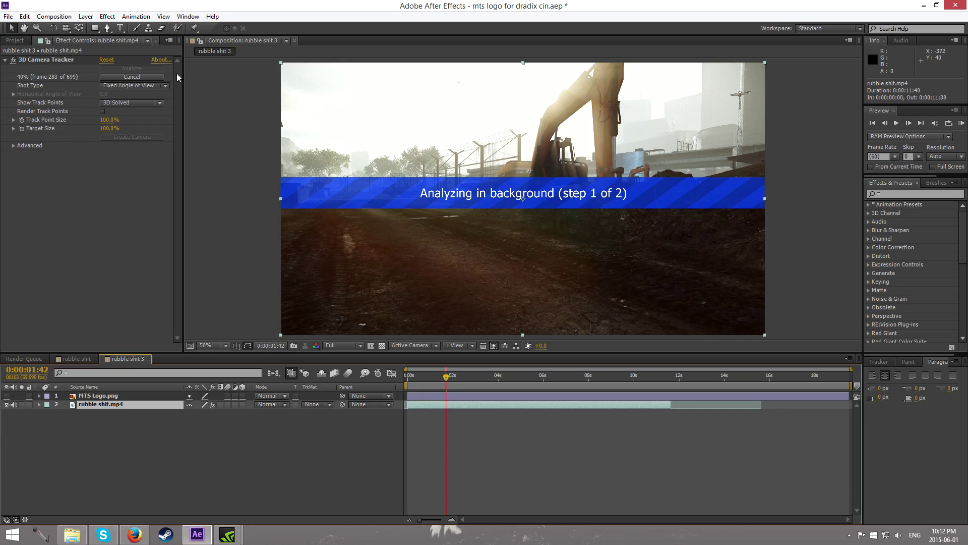
{"action": "key", "text": "F2"}
{"action": "left_click", "coordinate": [86, 17]}
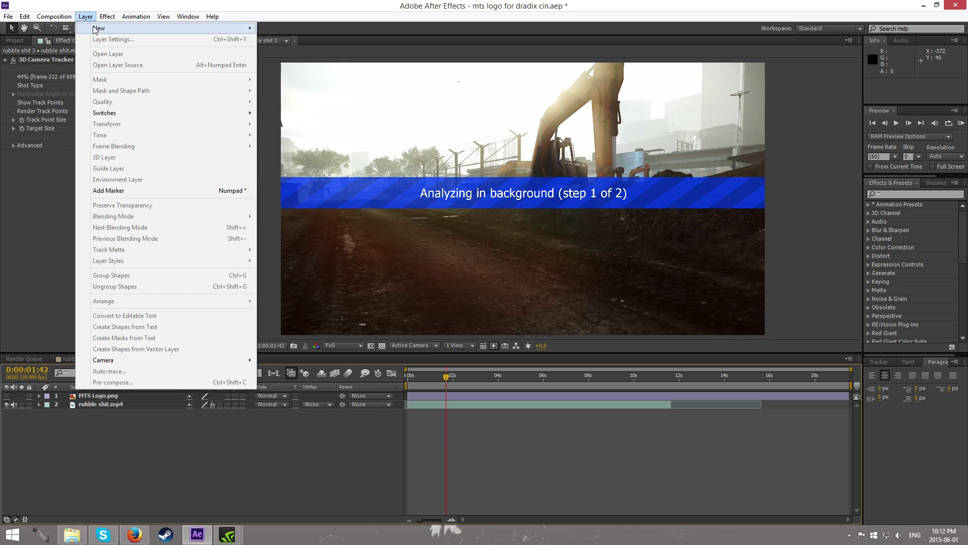
{"action": "mouse_move", "coordinate": [100, 29]}
{"action": "left_click", "coordinate": [298, 39]}
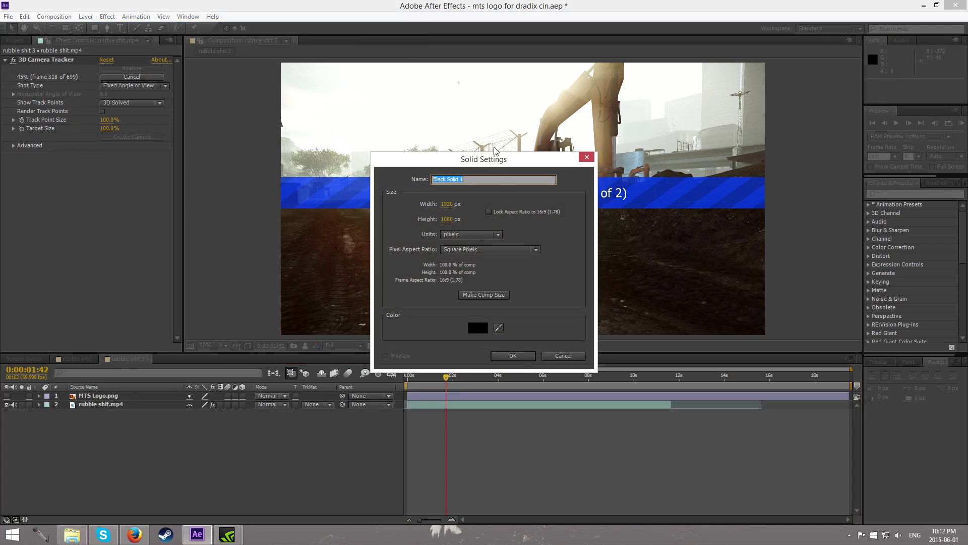
{"action": "type", "text": "3D Logo"}
{"action": "key", "text": "Return"}
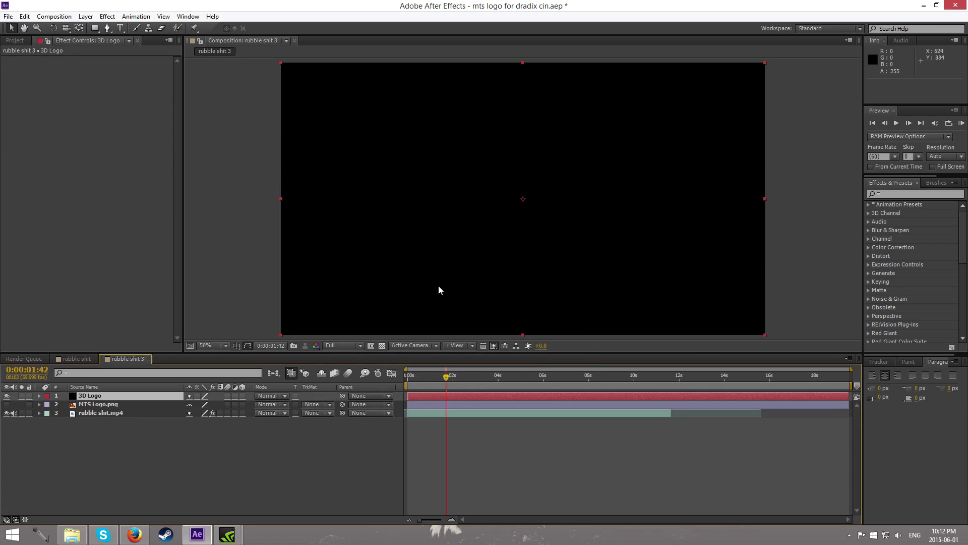
Step: Find the Video Copilot Element effect and apply it to the 3D Logo solid
{"action": "left_click", "coordinate": [895, 196]}
{"action": "type", "text": "el"}
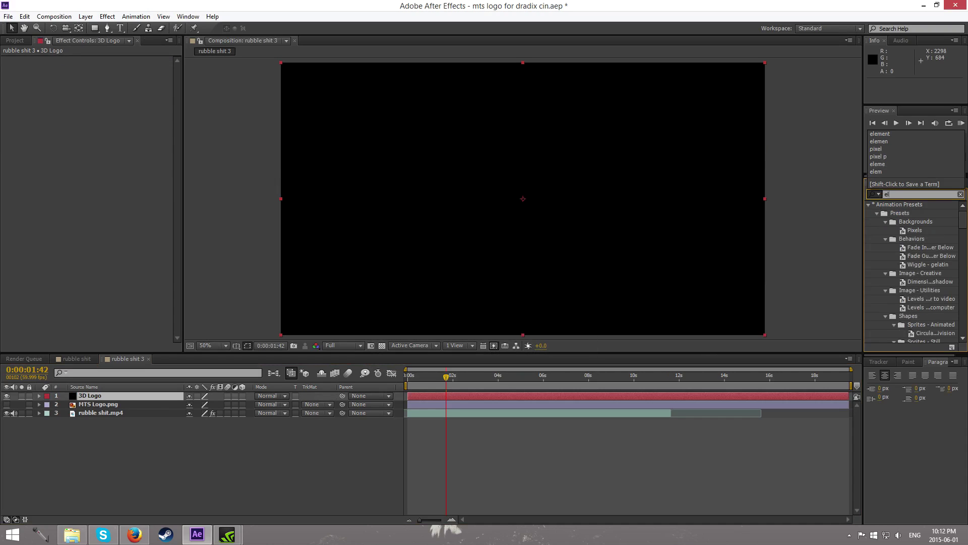
{"action": "type", "text": "ement"}
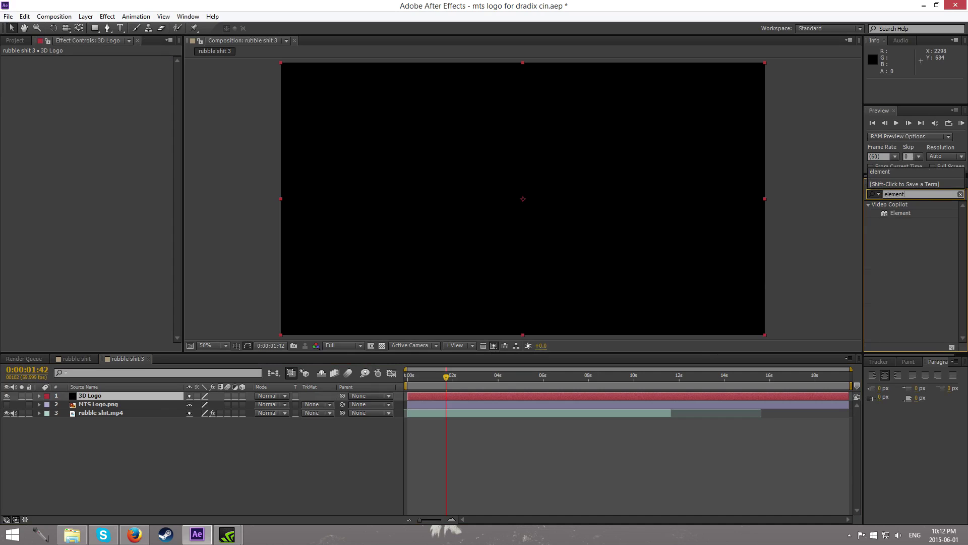
{"action": "left_click_drag", "start_coordinate": [901, 214], "coordinate": [156, 398]}
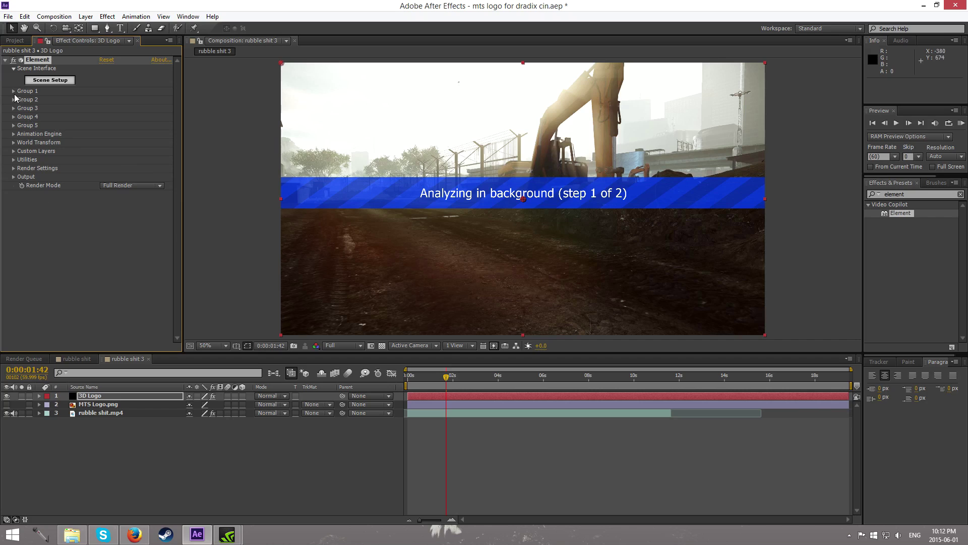
Step: Set Path Layer 1 of Element's custom text and masks to the MTS Logo.png layer
{"action": "left_click", "coordinate": [14, 151]}
{"action": "left_click", "coordinate": [22, 159]}
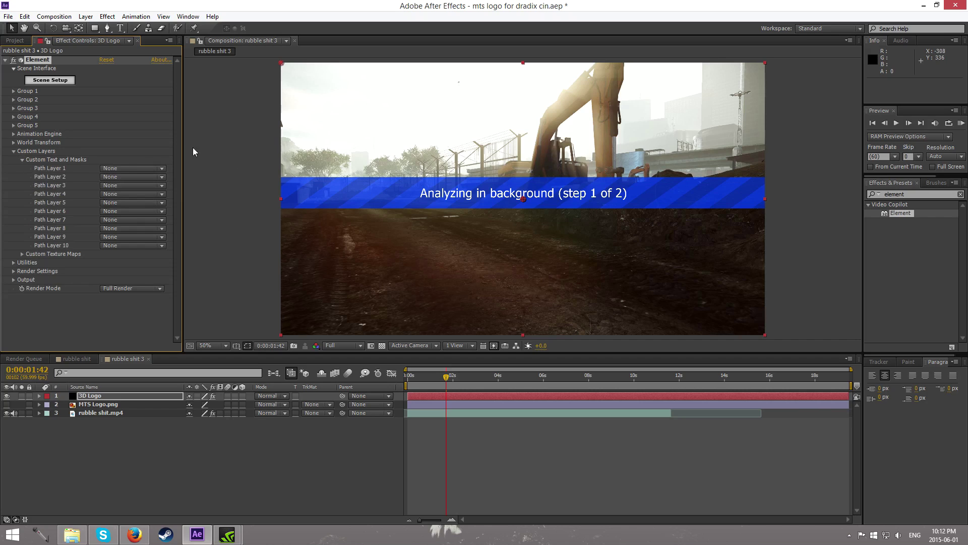
{"action": "left_click", "coordinate": [127, 168]}
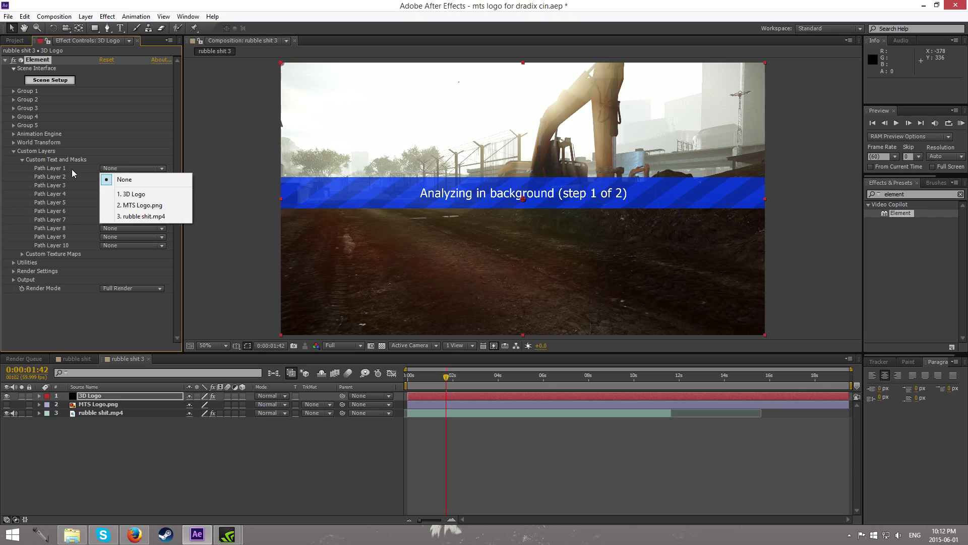
{"action": "left_click", "coordinate": [133, 209]}
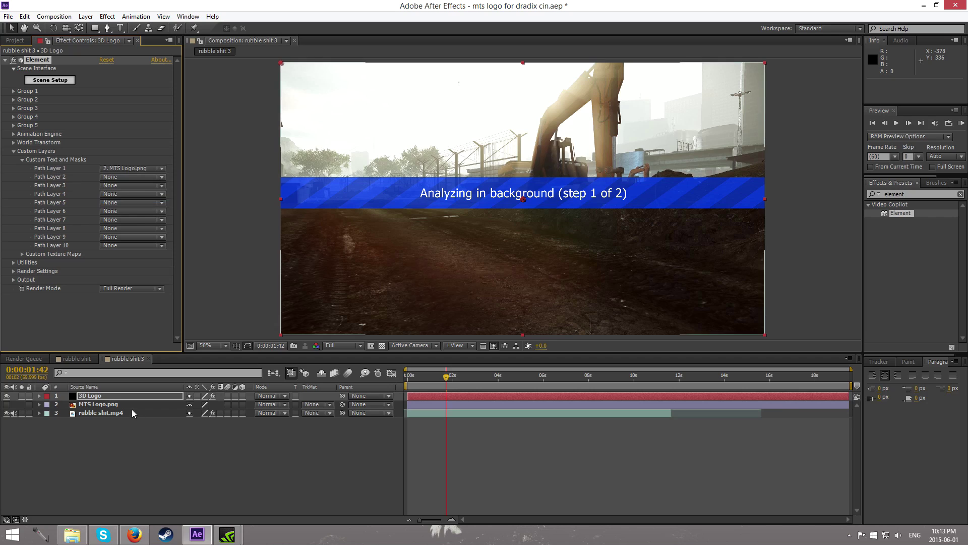
Step: Open Element's Scene Setup and extrude the logo path into a 3D model
{"action": "left_click", "coordinate": [35, 82]}
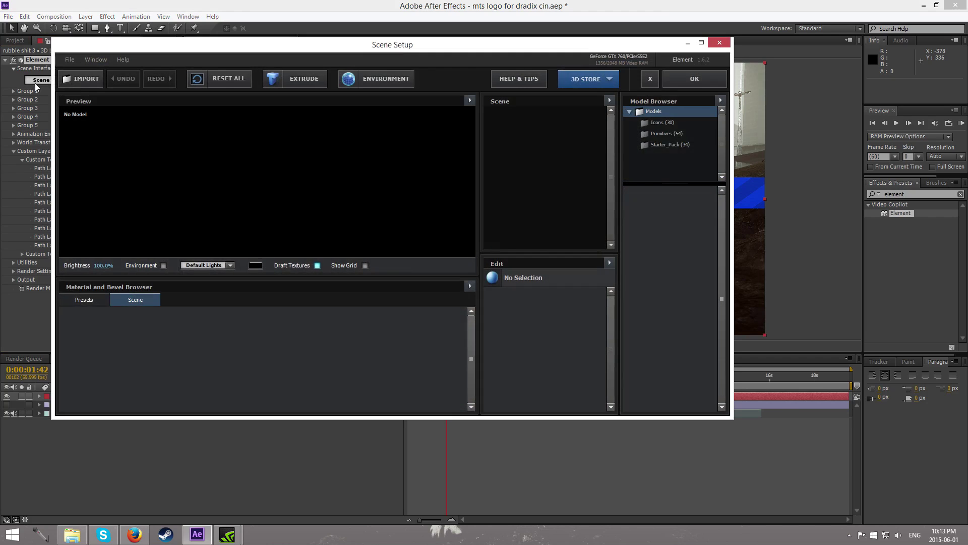
{"action": "left_click", "coordinate": [295, 82]}
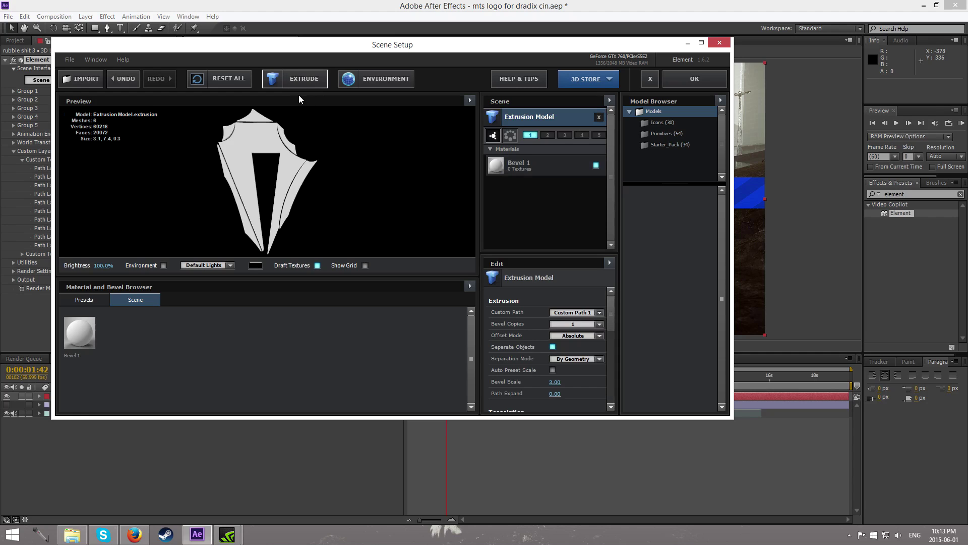
{"action": "mouse_move", "coordinate": [294, 209]}
{"action": "left_mouse_down"}
{"action": "mouse_move", "coordinate": [347, 229]}
{"action": "mouse_move", "coordinate": [232, 178]}
{"action": "mouse_move", "coordinate": [211, 197]}
{"action": "mouse_move", "coordinate": [230, 211]}
{"action": "mouse_move", "coordinate": [252, 259]}
{"action": "mouse_move", "coordinate": [216, 210]}
{"action": "mouse_move", "coordinate": [192, 214]}
{"action": "mouse_move", "coordinate": [246, 219]}
{"action": "mouse_move", "coordinate": [300, 209]}
{"action": "mouse_move", "coordinate": [347, 223]}
{"action": "mouse_move", "coordinate": [354, 248]}
{"action": "mouse_move", "coordinate": [290, 210]}
{"action": "left_mouse_up"}
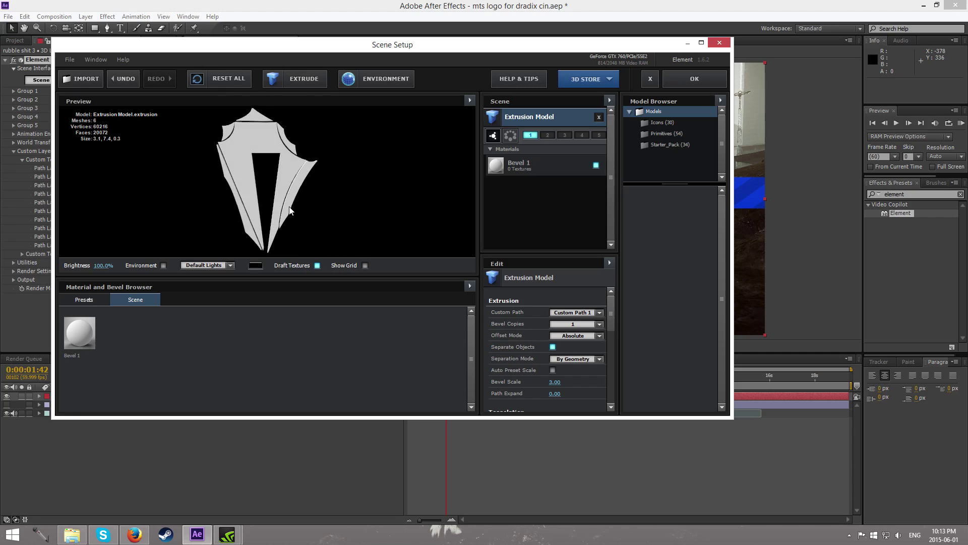
Step: Browse the material presets and apply the Chrome material to the extruded logo's Bevel 1
{"action": "left_click", "coordinate": [85, 297]}
{"action": "mouse_move", "coordinate": [309, 160]}
{"action": "left_mouse_down"}
{"action": "mouse_move", "coordinate": [322, 171]}
{"action": "mouse_move", "coordinate": [314, 220]}
{"action": "mouse_move", "coordinate": [278, 201]}
{"action": "mouse_move", "coordinate": [314, 141]}
{"action": "mouse_move", "coordinate": [329, 151]}
{"action": "mouse_move", "coordinate": [337, 179]}
{"action": "mouse_move", "coordinate": [326, 198]}
{"action": "mouse_move", "coordinate": [222, 177]}
{"action": "mouse_move", "coordinate": [316, 179]}
{"action": "mouse_move", "coordinate": [304, 151]}
{"action": "left_mouse_up"}
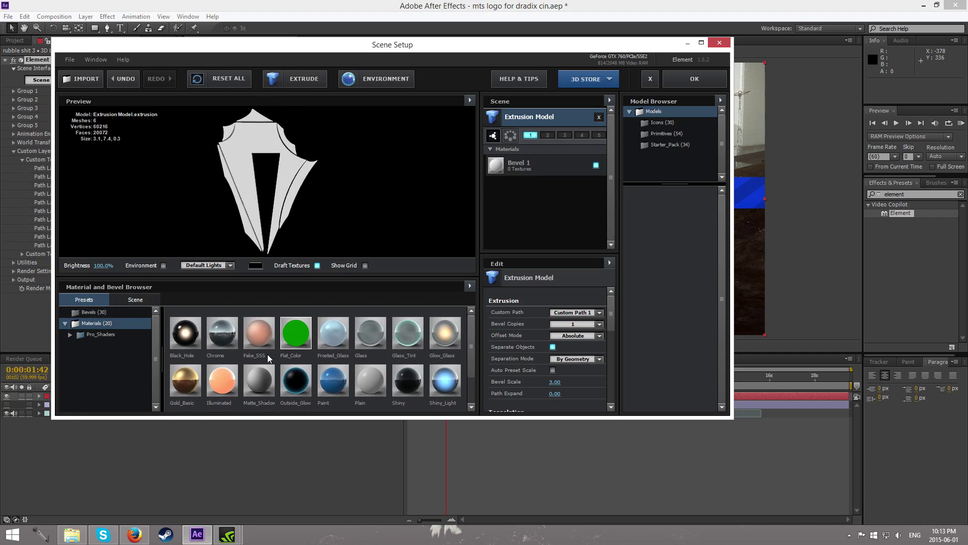
{"action": "left_click", "coordinate": [70, 334]}
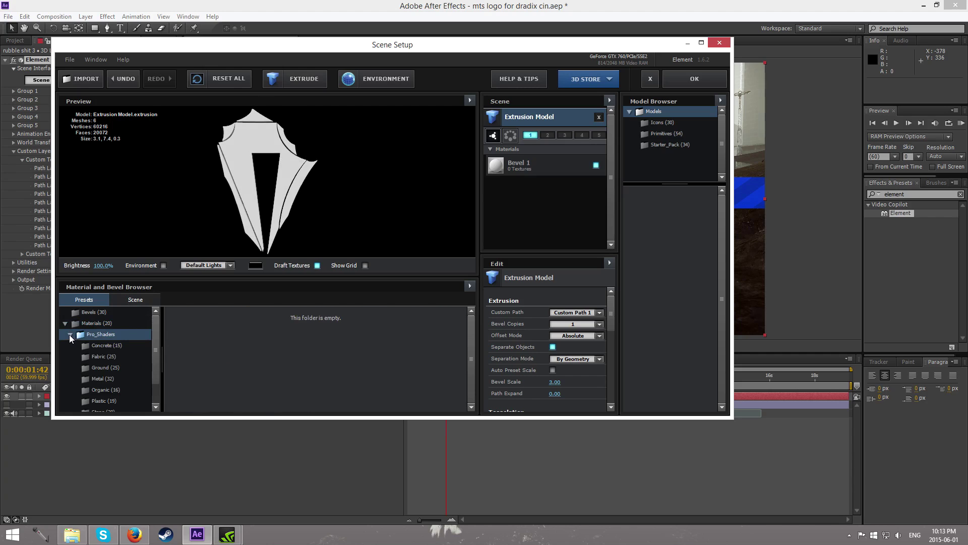
{"action": "scroll", "coordinate": [123, 340], "scroll_direction": "down", "scroll_amount": 1}
{"action": "left_click", "coordinate": [114, 355]}
{"action": "left_click", "coordinate": [118, 340]}
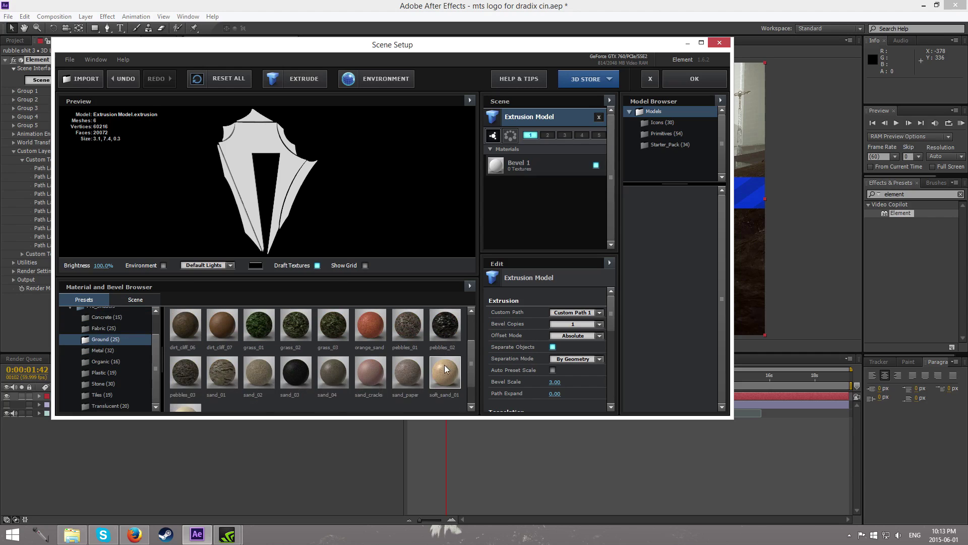
{"action": "scroll", "coordinate": [123, 343], "scroll_direction": "up", "scroll_amount": 1}
{"action": "left_click", "coordinate": [94, 322]}
{"action": "left_click", "coordinate": [217, 331]}
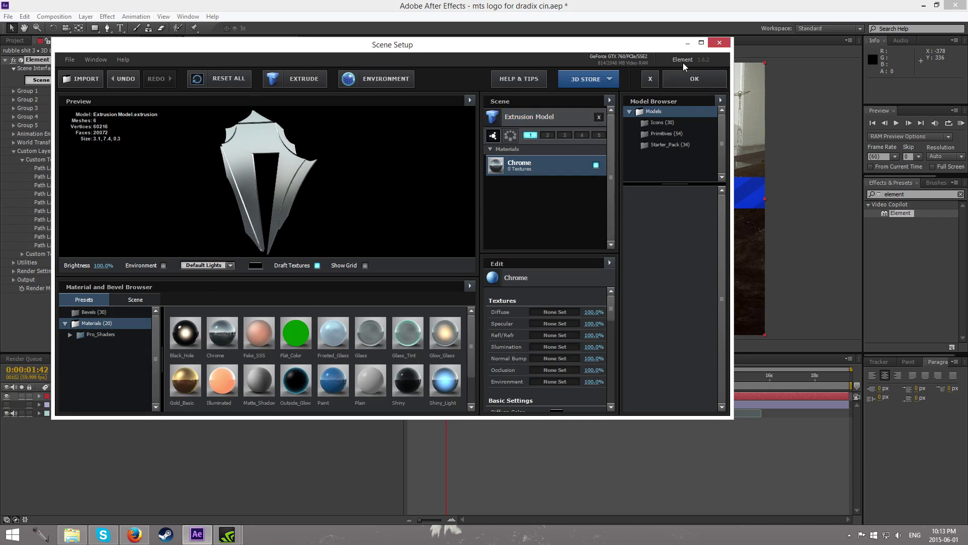
Step: View the environment texture settings, close them unchanged and accept the Scene Setup
{"action": "left_click", "coordinate": [376, 79]}
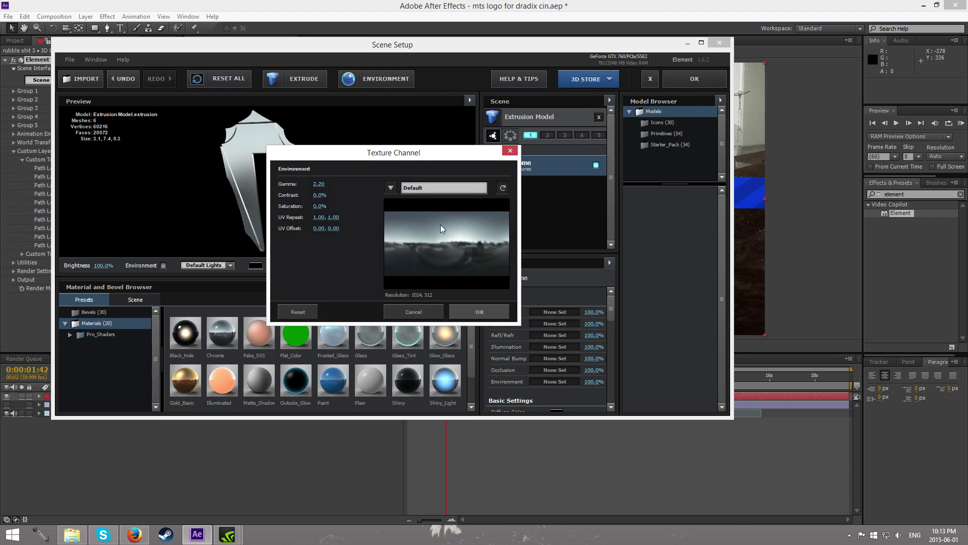
{"action": "left_click", "coordinate": [511, 150]}
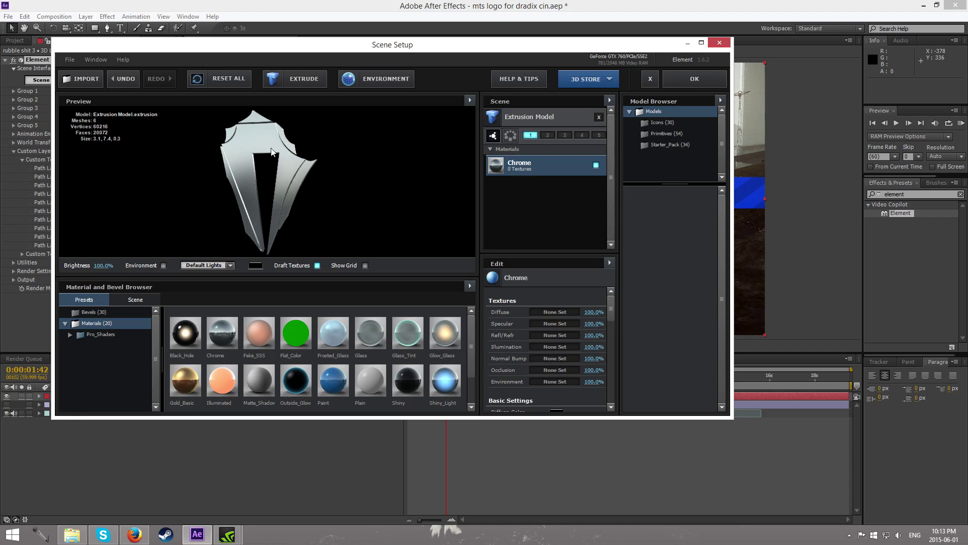
{"action": "left_click", "coordinate": [698, 75]}
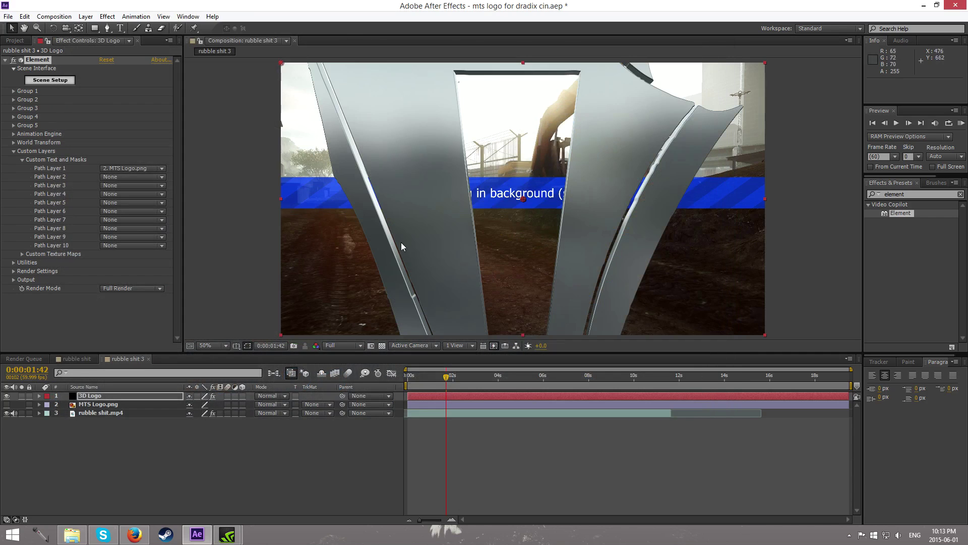
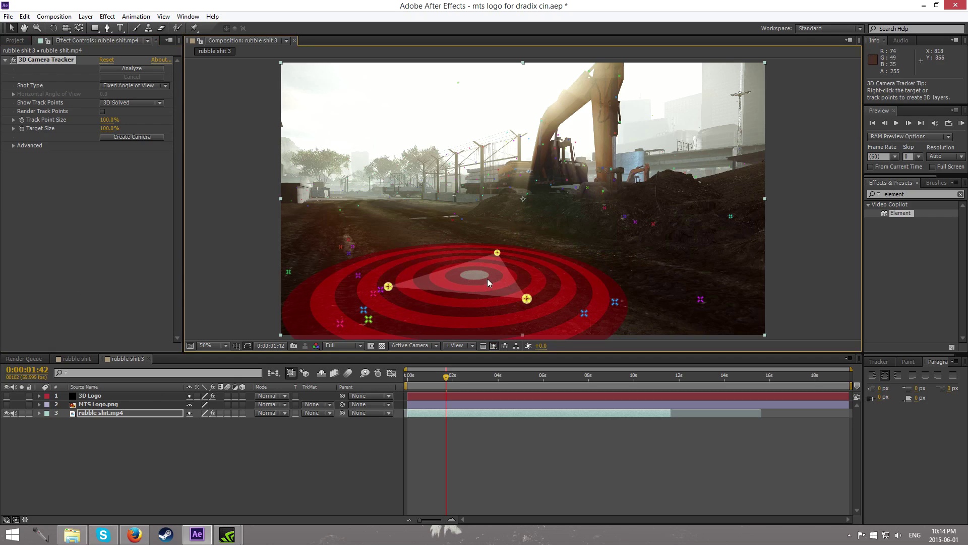
Step: Create a null and camera from the selected ground track points, and check the null's tracking at other times
{"action": "right_click", "coordinate": [507, 287]}
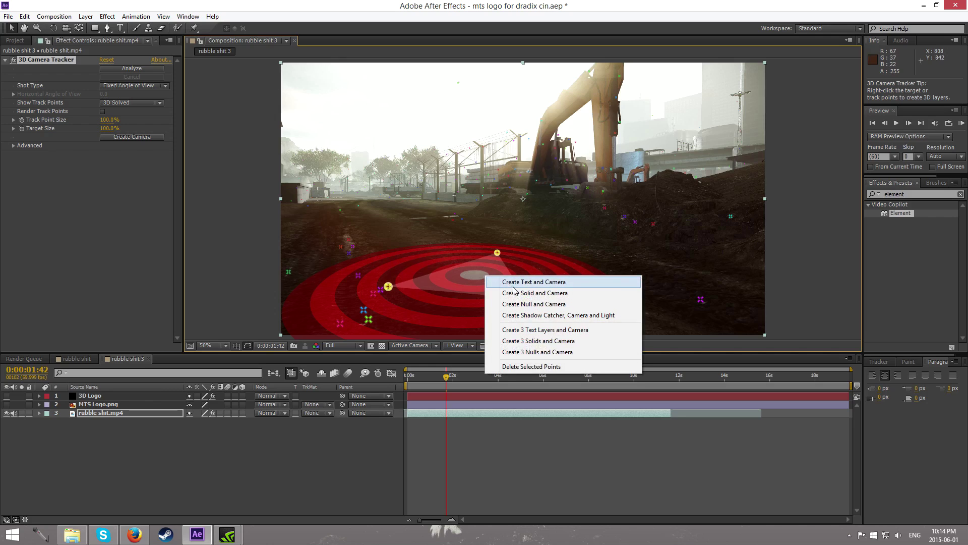
{"action": "left_click", "coordinate": [514, 305]}
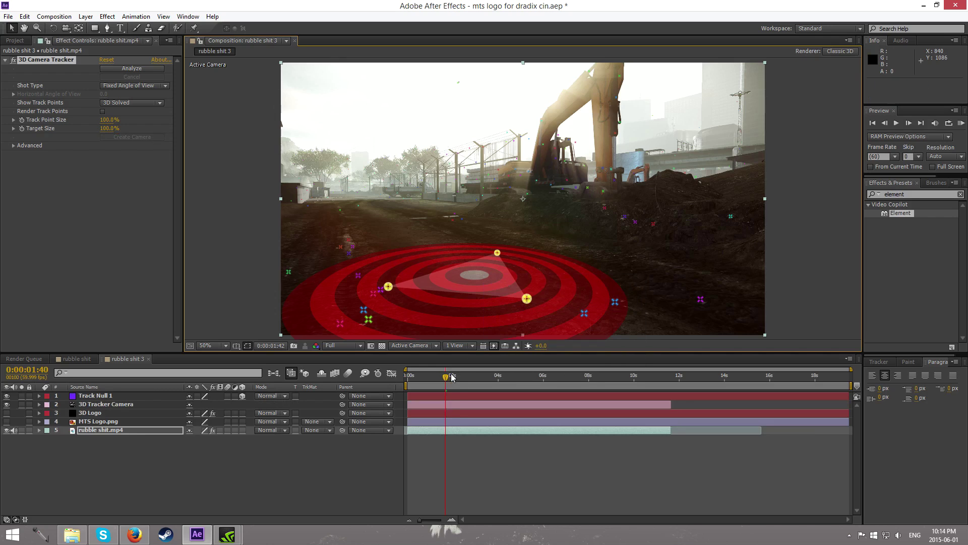
{"action": "left_click_drag", "start_coordinate": [452, 378], "coordinate": [464, 377]}
{"action": "key", "text": "comma"}
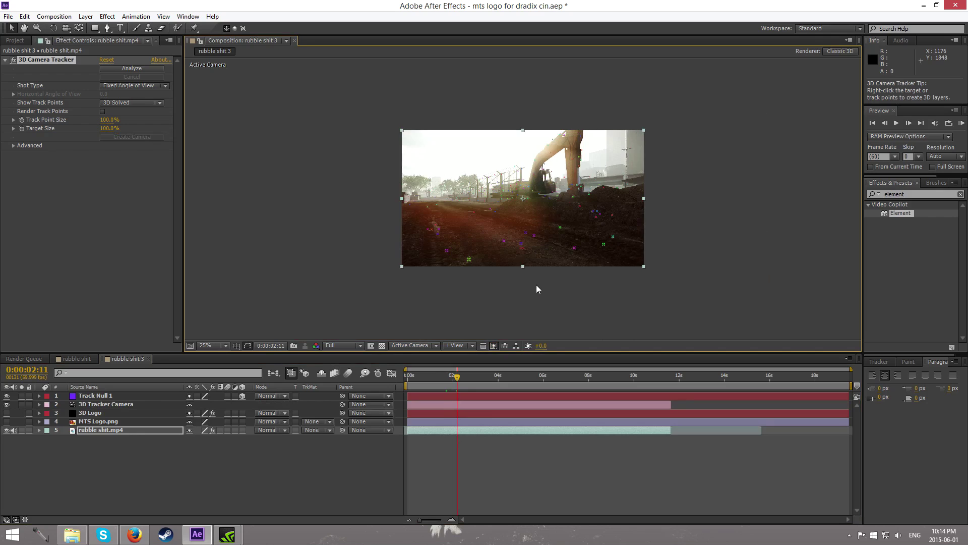
{"action": "left_click", "coordinate": [95, 395]}
{"action": "mouse_move", "coordinate": [457, 377]}
{"action": "left_mouse_down"}
{"action": "mouse_move", "coordinate": [411, 377]}
{"action": "mouse_move", "coordinate": [512, 380]}
{"action": "mouse_move", "coordinate": [439, 386]}
{"action": "mouse_move", "coordinate": [453, 388]}
{"action": "left_mouse_up"}
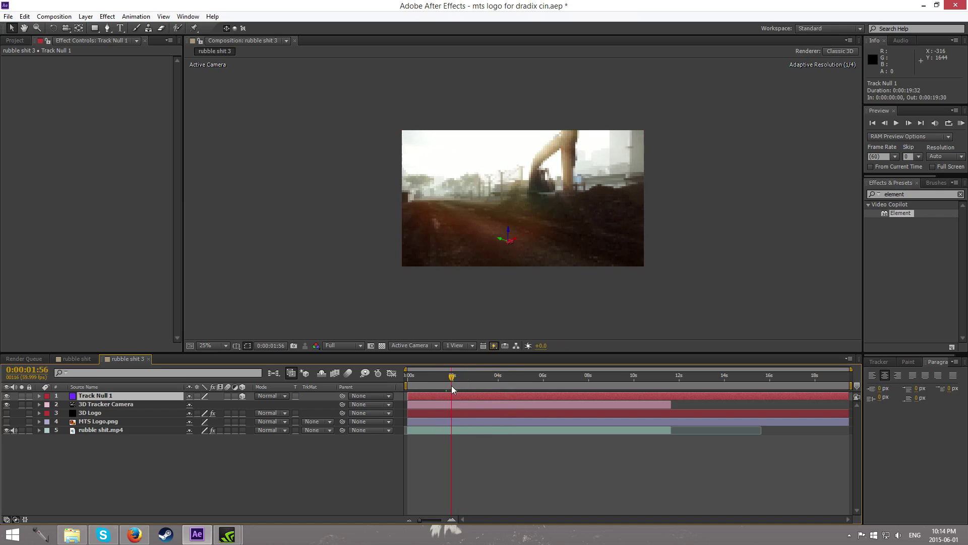
Step: Copy Track Null 1's X position, 331.0, into the Group 1 X position of the 3D Logo layer's Element effect
{"action": "left_click", "coordinate": [94, 413]}
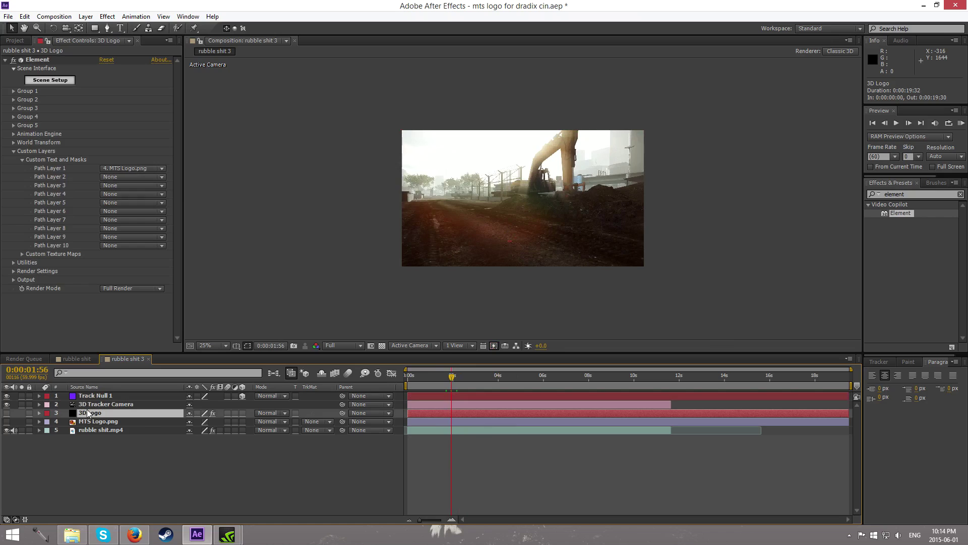
{"action": "left_click", "coordinate": [85, 398]}
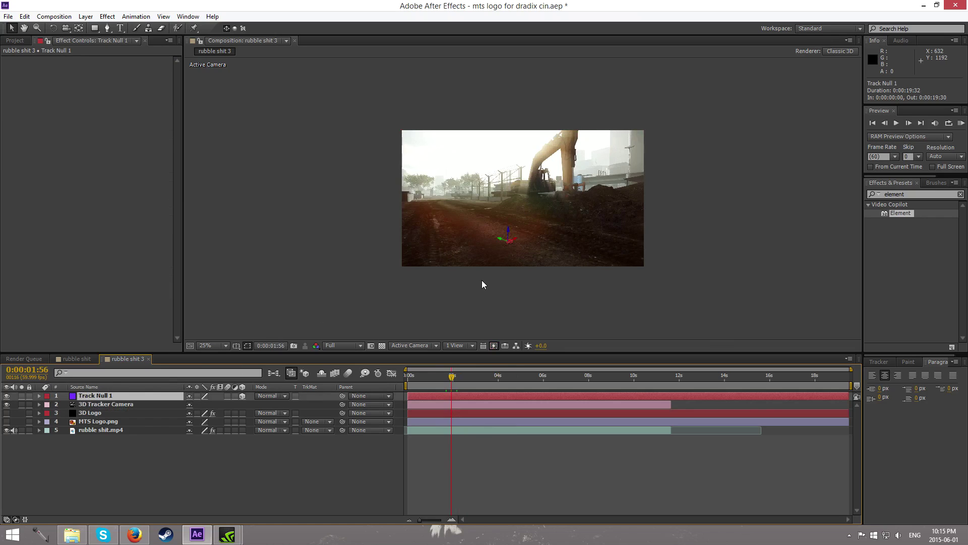
{"action": "key", "text": "p"}
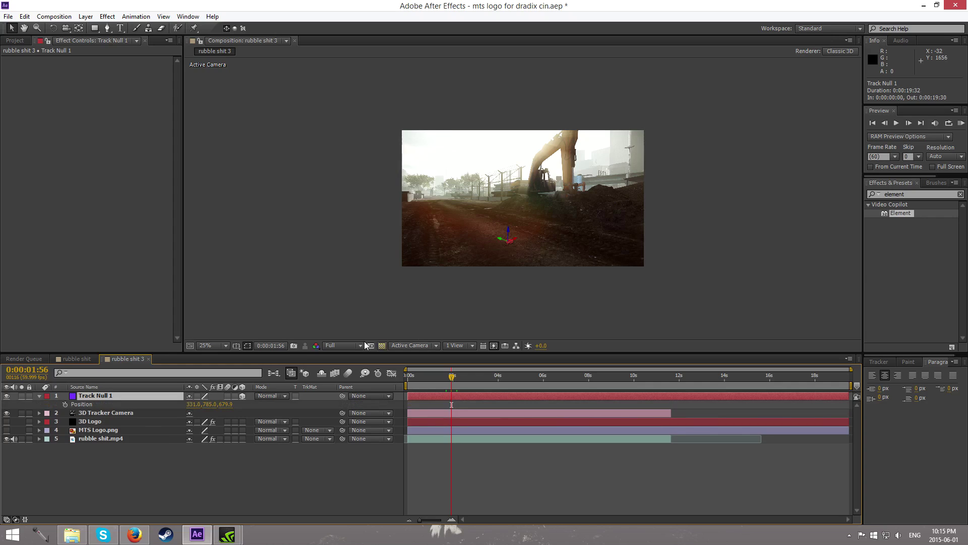
{"action": "left_click", "coordinate": [199, 404]}
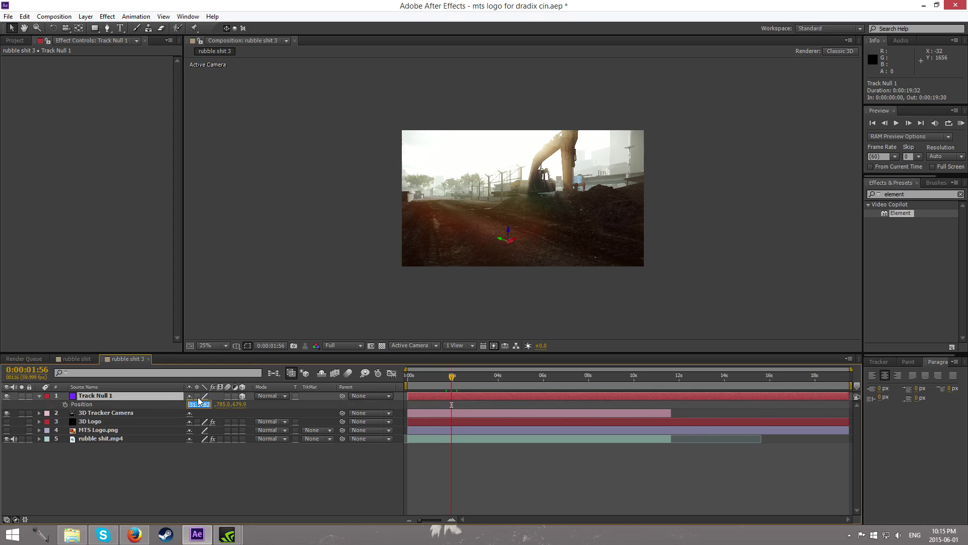
{"action": "left_click", "coordinate": [97, 423]}
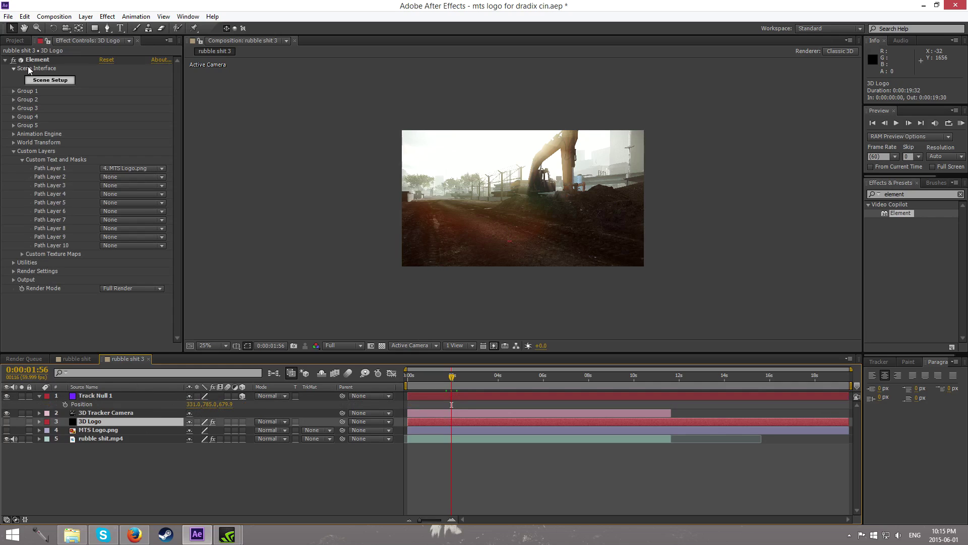
{"action": "left_click", "coordinate": [14, 92]}
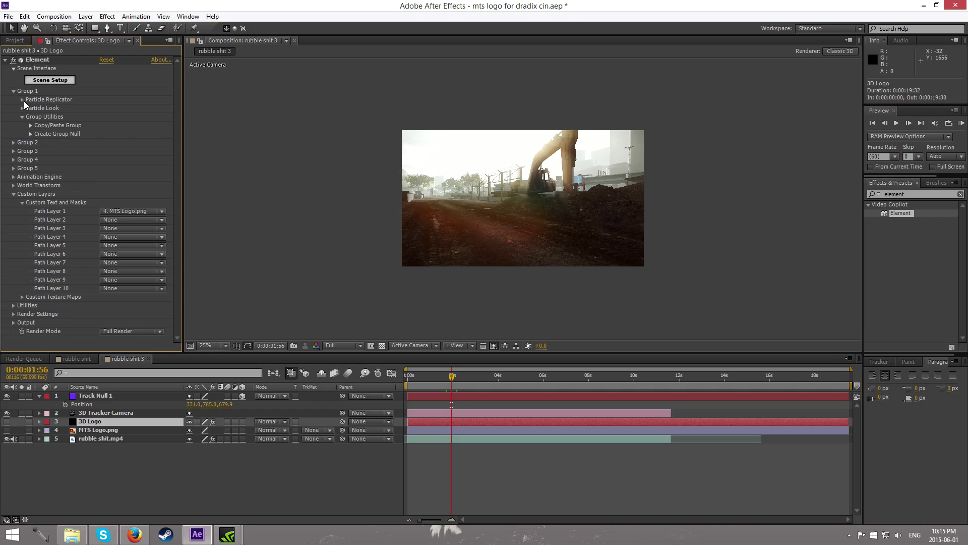
{"action": "left_click", "coordinate": [22, 100]}
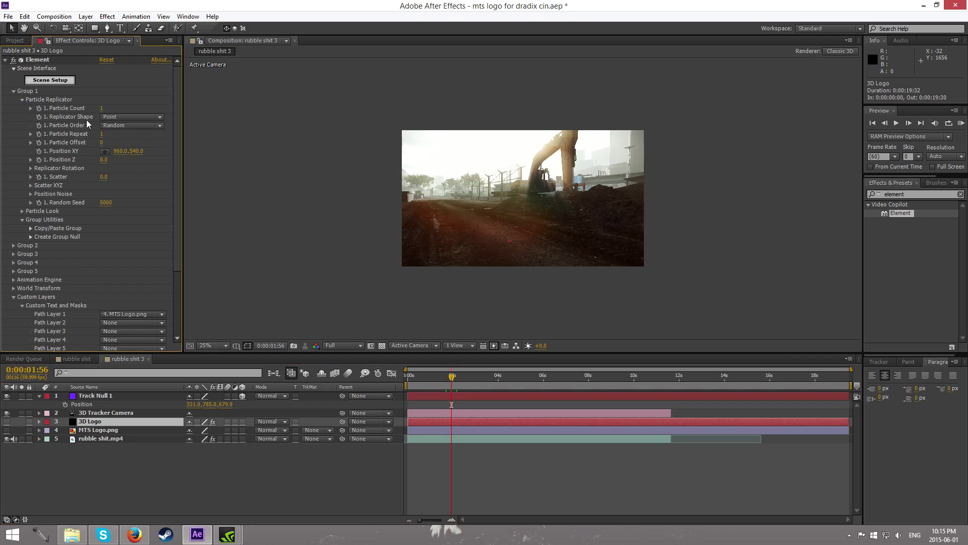
{"action": "left_click", "coordinate": [118, 151]}
{"action": "key", "text": "Return"}
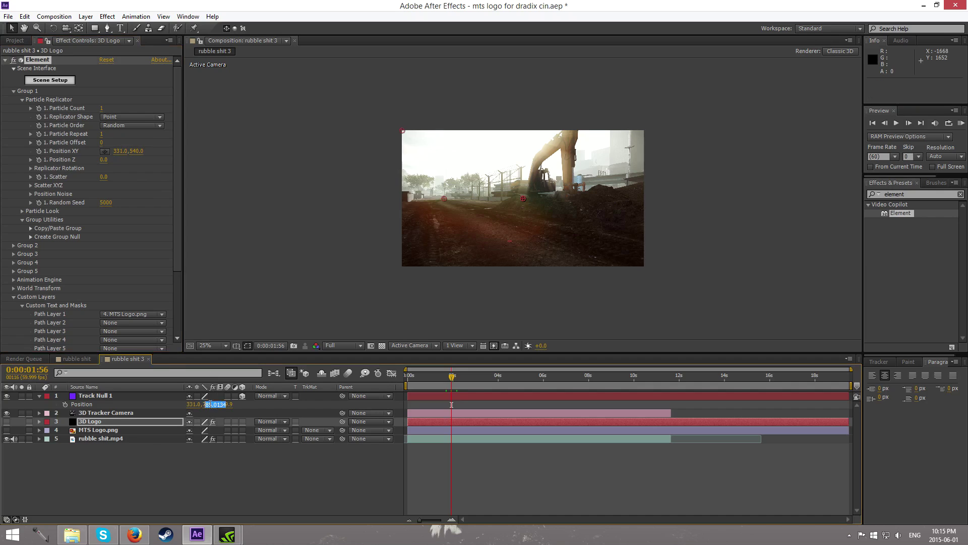
Step: Copy the null's remaining coordinates into Element's Group 1, setting Position Y to 785.0 and Position Z to 679.9
{"action": "left_click", "coordinate": [138, 151]}
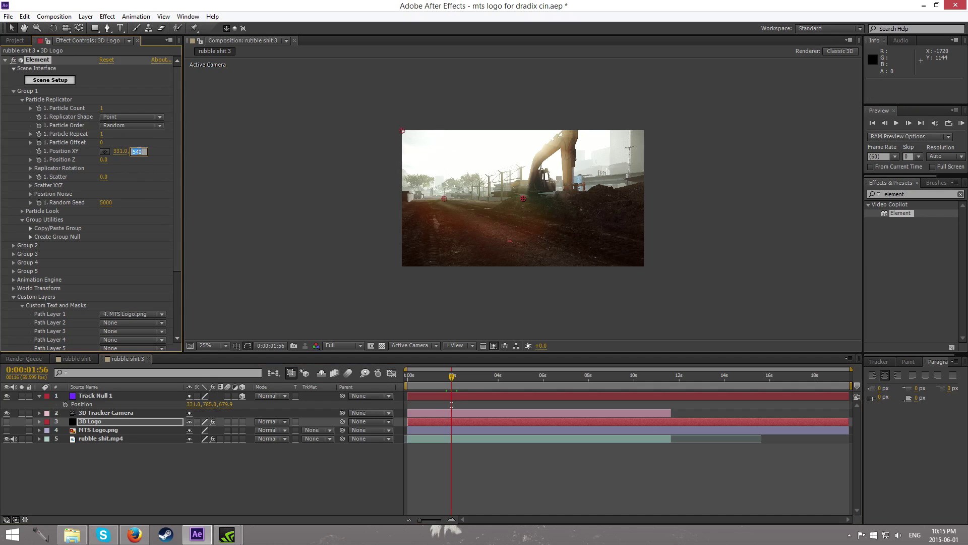
{"action": "key", "text": "Return"}
{"action": "left_click", "coordinate": [225, 404]}
{"action": "left_click", "coordinate": [104, 161]}
{"action": "key", "text": "Return"}
Step: Make the 3D Logo layer visible and go to 0:00:01:18
{"action": "left_click_drag", "start_coordinate": [453, 381], "coordinate": [431, 379]}
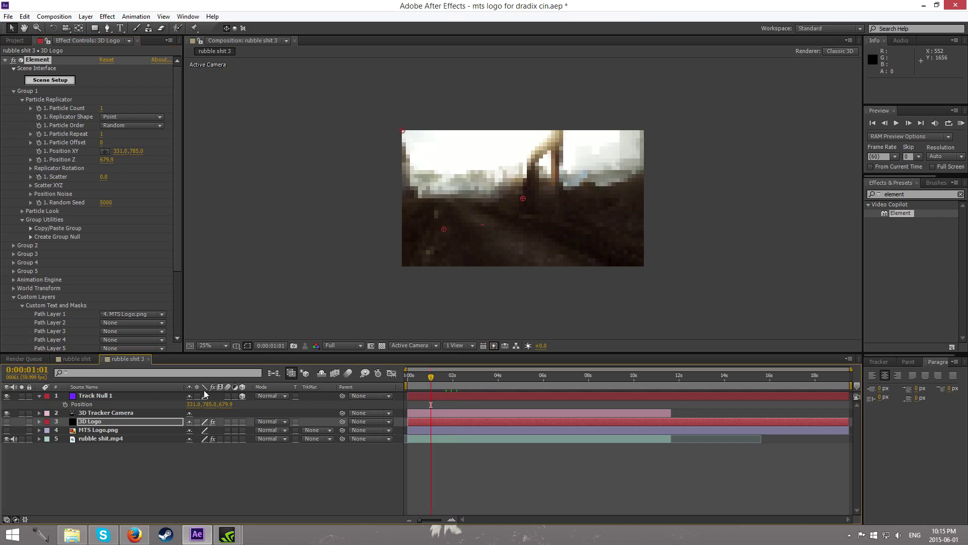
{"action": "left_click", "coordinate": [7, 421]}
{"action": "left_click_drag", "start_coordinate": [431, 381], "coordinate": [435, 356]}
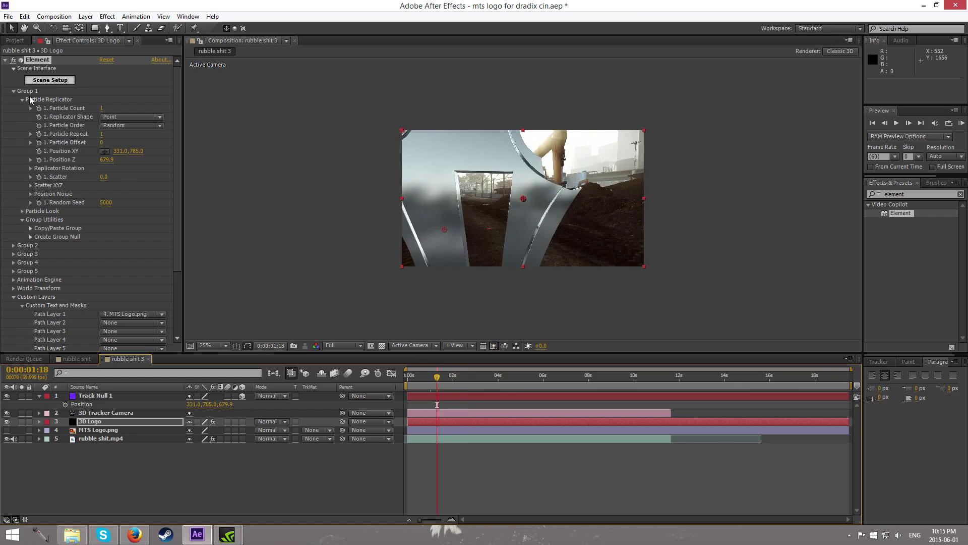
Step: Set Group 1's Particle Size to 2.00 and raise the logo to a Y position of 479.0, checking it at 0:00:02:58
{"action": "left_click", "coordinate": [22, 210]}
{"action": "left_click_drag", "start_coordinate": [94, 222], "coordinate": [88, 231]}
{"action": "left_click", "coordinate": [106, 220]}
{"action": "type", "text": "2"}
{"action": "key", "text": "Return"}
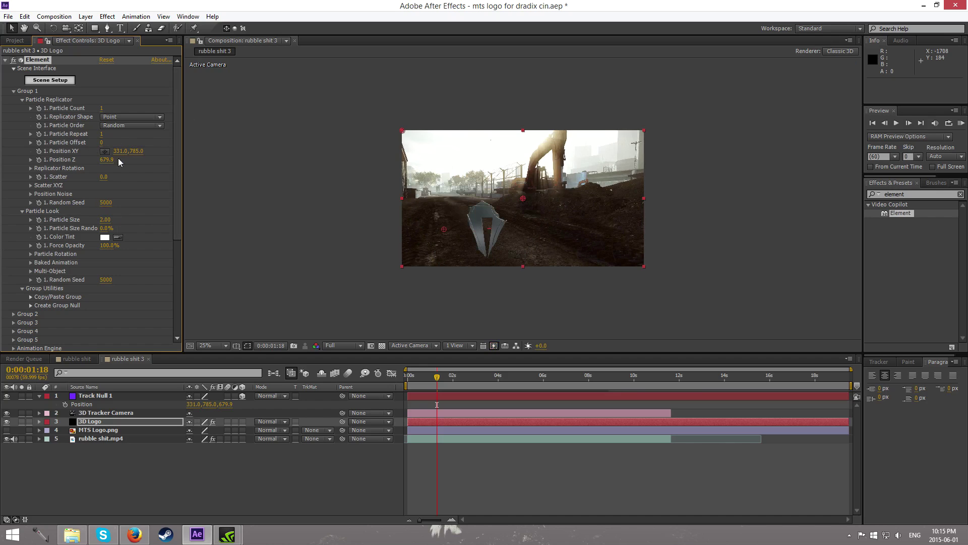
{"action": "left_click_drag", "start_coordinate": [134, 151], "coordinate": [2, 130]}
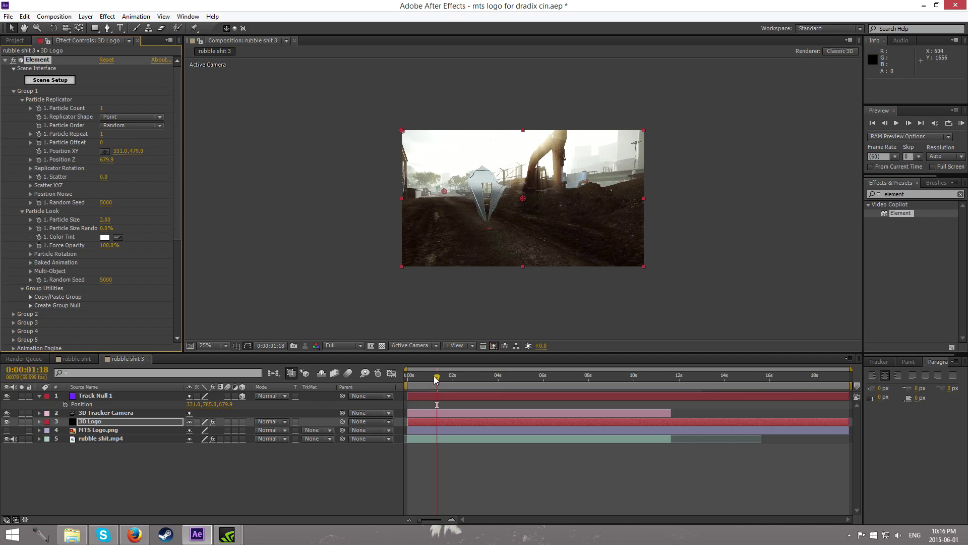
{"action": "left_click_drag", "start_coordinate": [440, 379], "coordinate": [474, 386]}
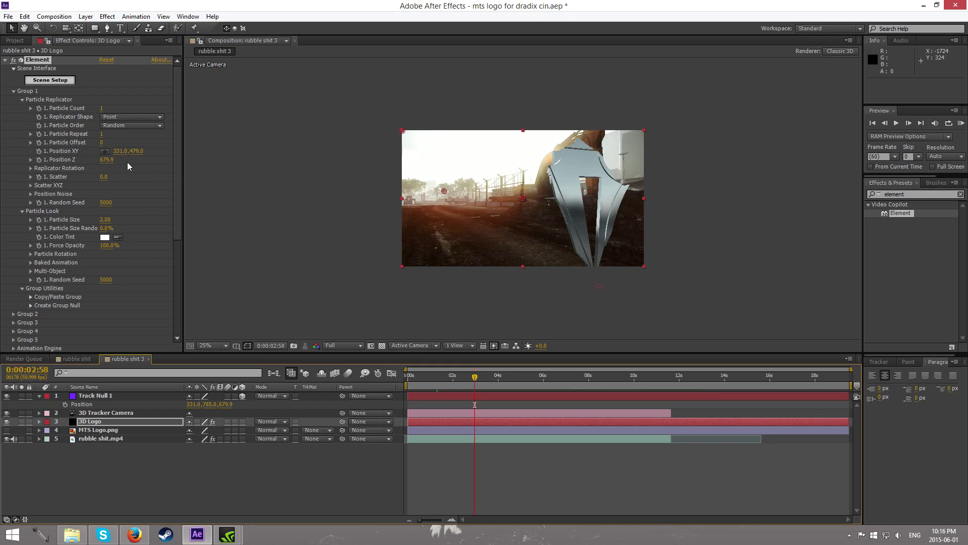
Step: Tilt the logo by setting Group 1's replicator X Rotation to 6.0°
{"action": "left_click", "coordinate": [30, 168]}
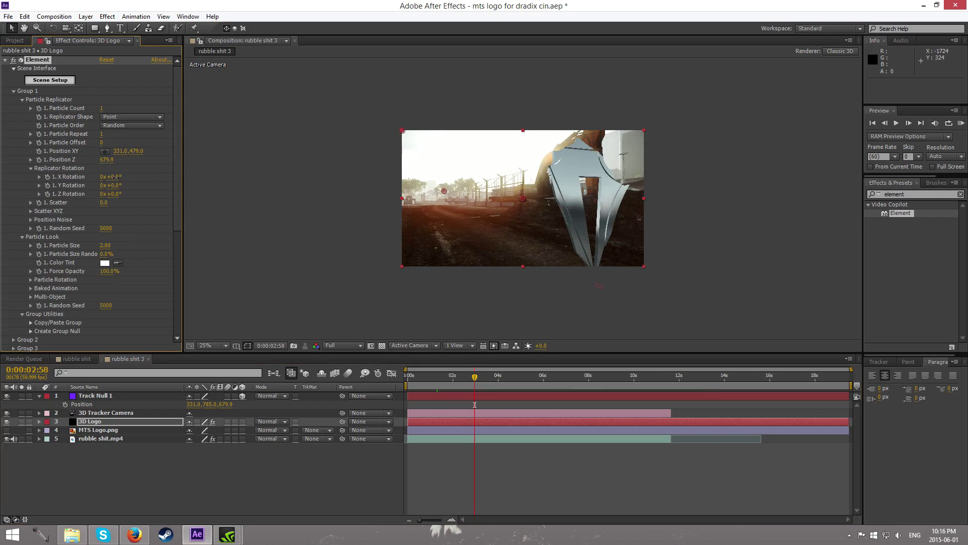
{"action": "left_click_drag", "start_coordinate": [112, 177], "coordinate": [216, 186]}
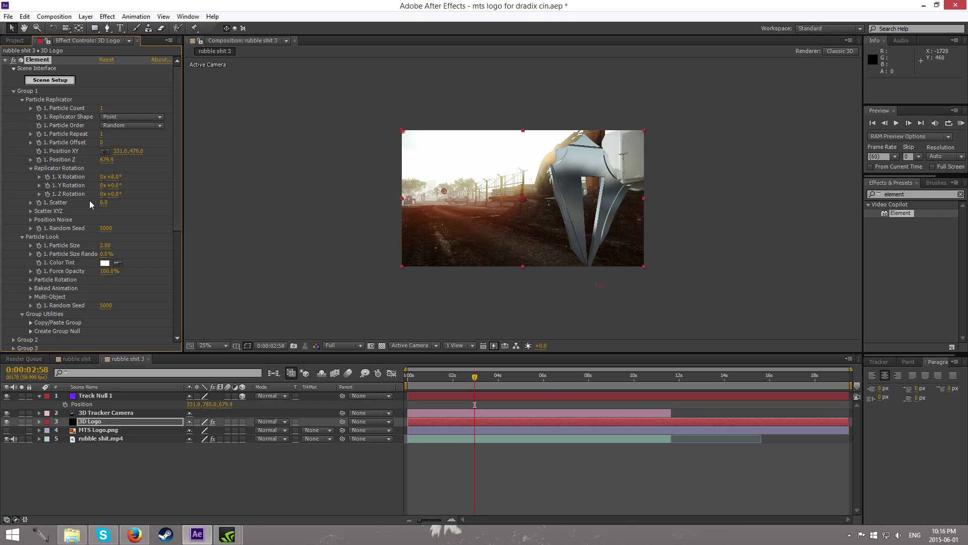
{"action": "left_click", "coordinate": [114, 177]}
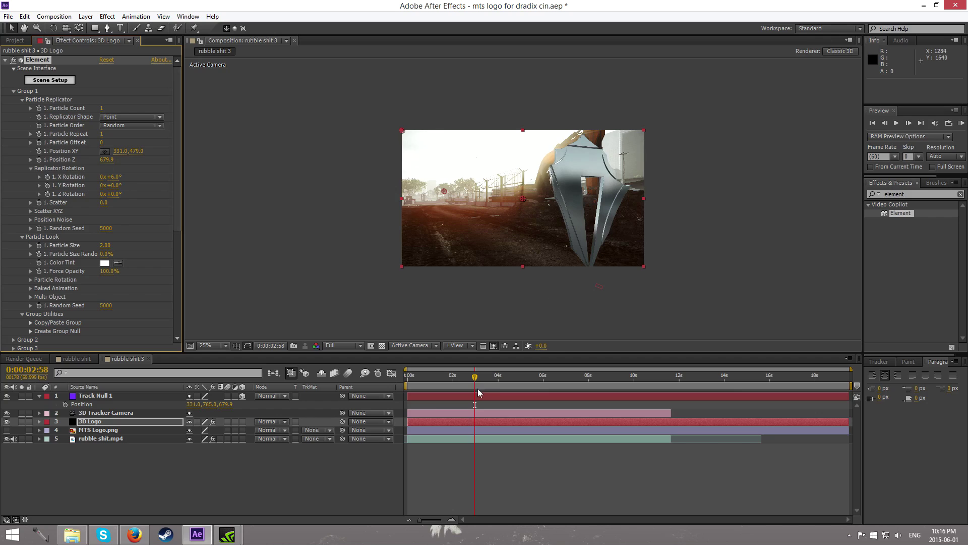
Step: At 0:00:02:32, set Group 1's Particle Size to 1.00 and shift the logo to an X position of 178.0
{"action": "left_click_drag", "start_coordinate": [476, 378], "coordinate": [465, 378]}
{"action": "left_click", "coordinate": [105, 245]}
{"action": "type", "text": "1"}
{"action": "key", "text": "Return"}
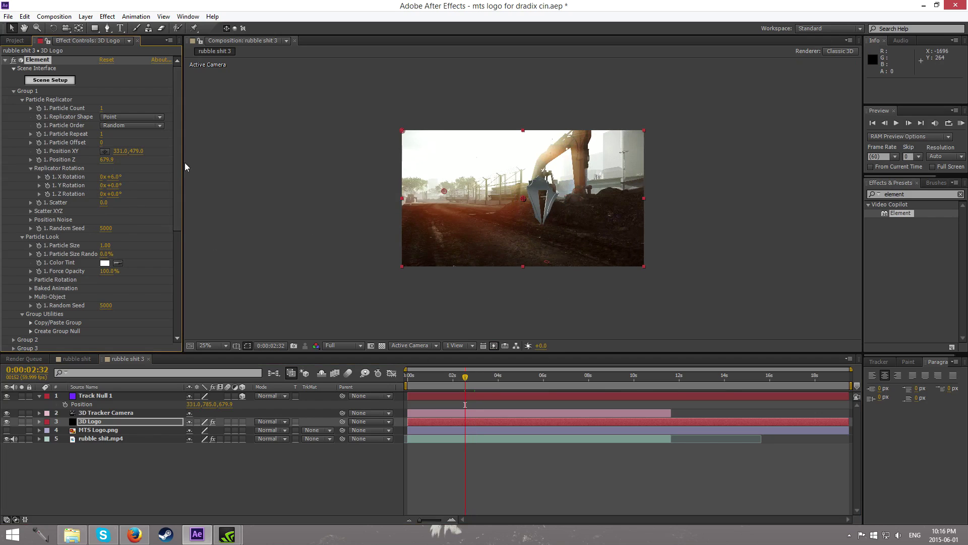
{"action": "left_click_drag", "start_coordinate": [94, 153], "coordinate": [17, 152]}
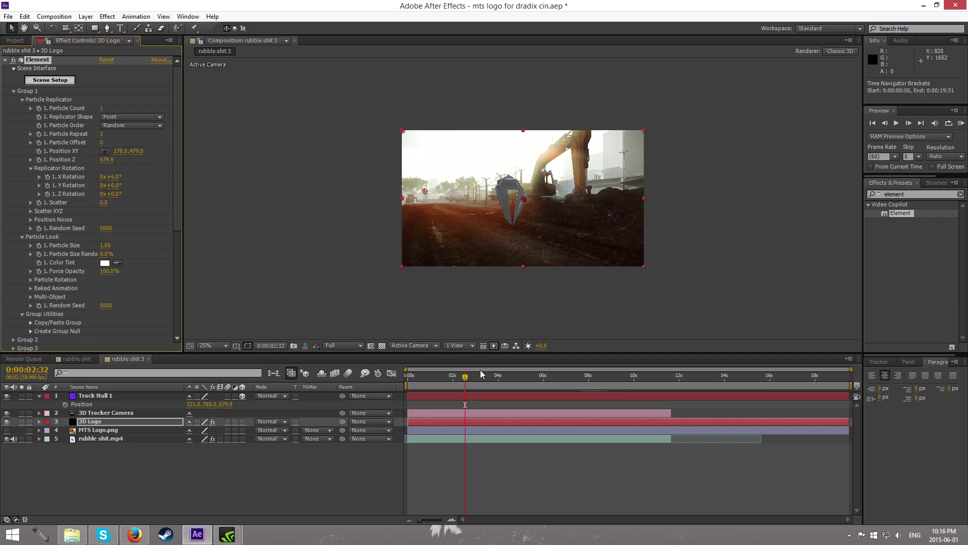
Step: Play a RAM preview from near the composition's start, and inspect the logo enlarged at 0:00:02:53
{"action": "left_click_drag", "start_coordinate": [466, 377], "coordinate": [408, 375]}
{"action": "left_click", "coordinate": [960, 124]}
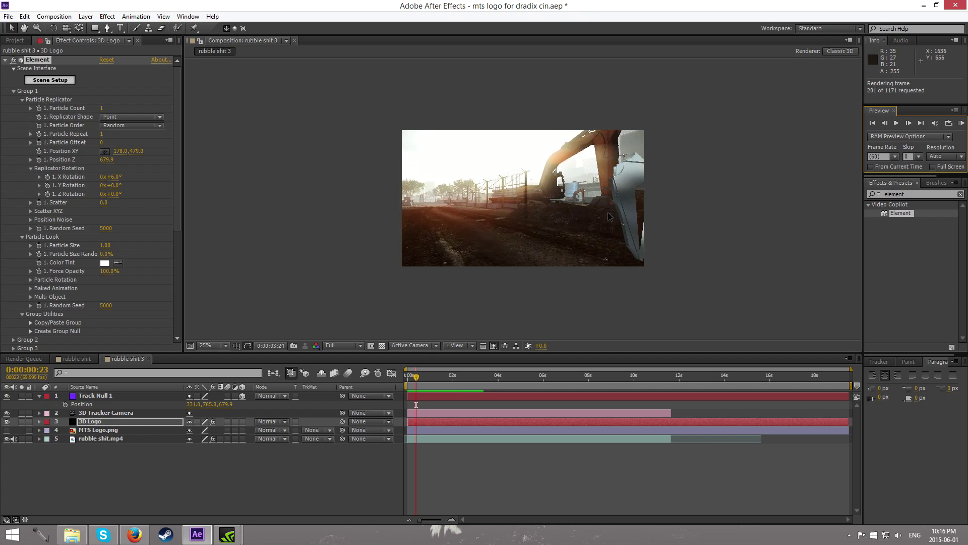
{"action": "left_click", "coordinate": [416, 368]}
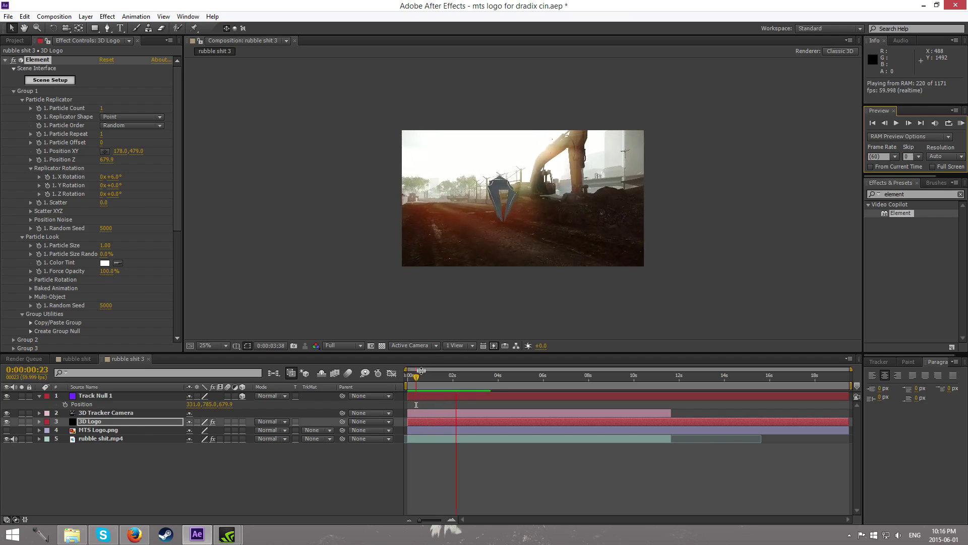
{"action": "left_click", "coordinate": [536, 228]}
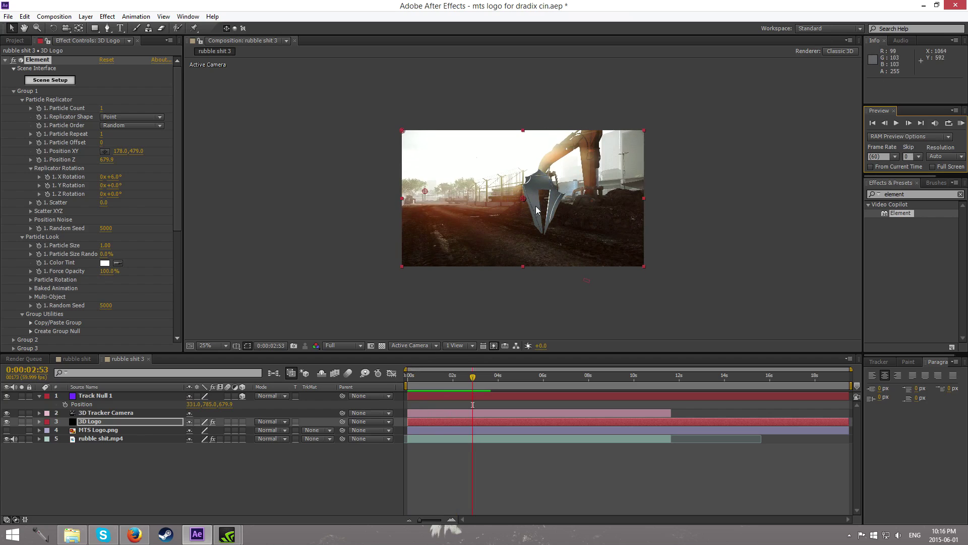
{"action": "key", "text": "period"}
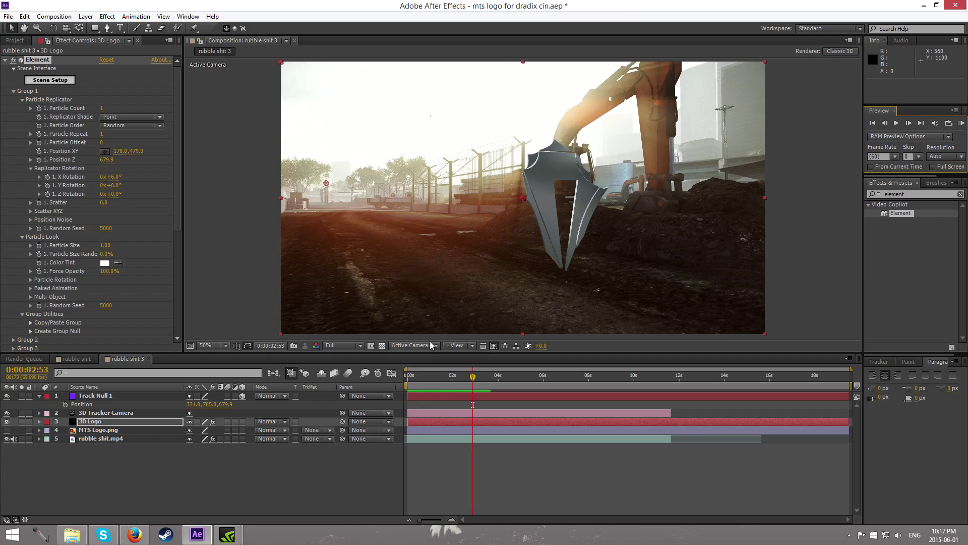
Step: Keyframe Group 1's replicator Y Rotation from 0° at 0:00:00:00 to 2x+38.0° at 0:00:03:49
{"action": "left_click_drag", "start_coordinate": [465, 385], "coordinate": [444, 379]}
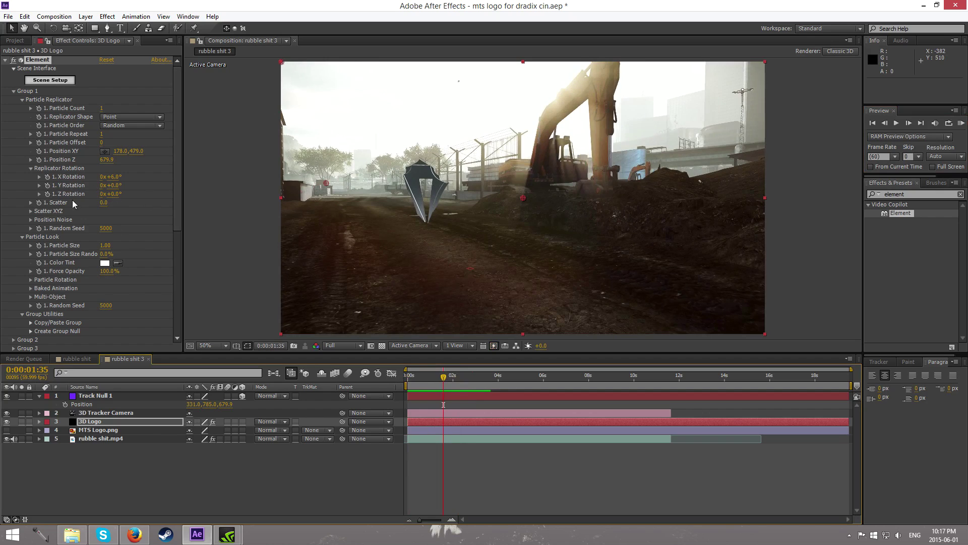
{"action": "left_click_drag", "start_coordinate": [425, 379], "coordinate": [406, 379]}
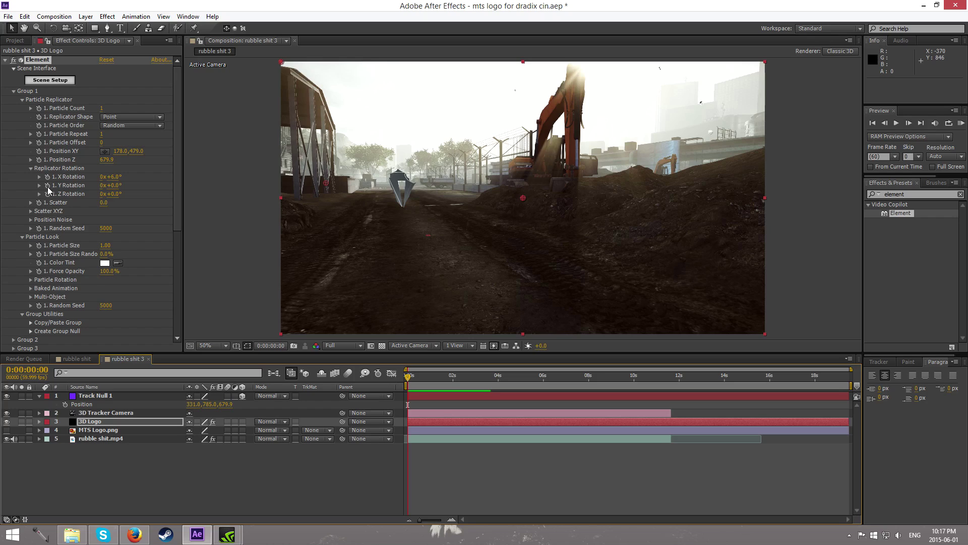
{"action": "left_click", "coordinate": [48, 187]}
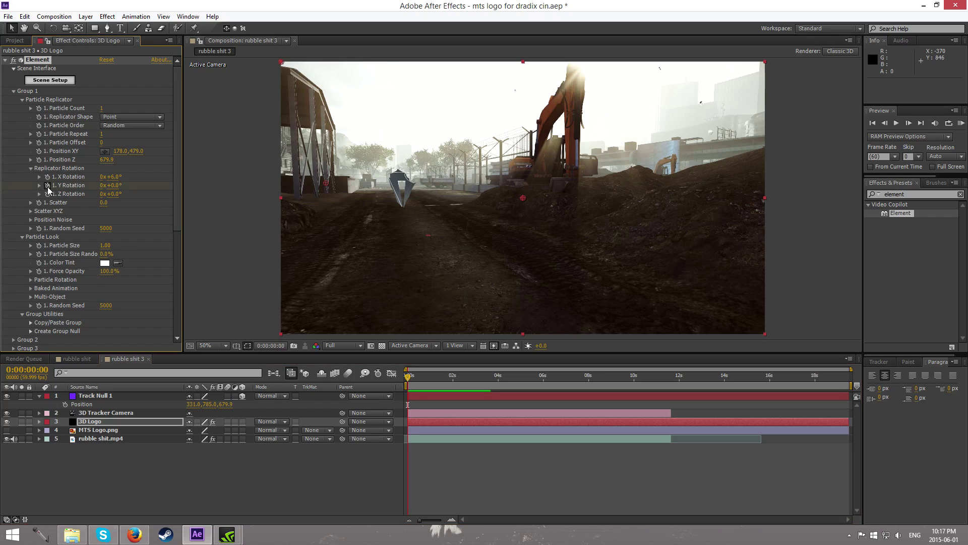
{"action": "left_click_drag", "start_coordinate": [408, 375], "coordinate": [494, 377]}
{"action": "left_click", "coordinate": [104, 185]}
{"action": "key", "text": "Return"}
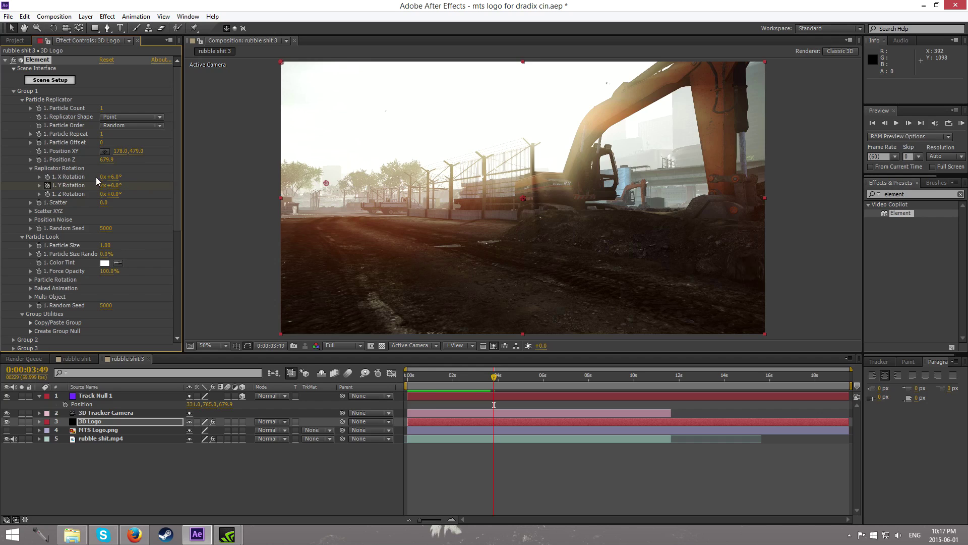
{"action": "left_click_drag", "start_coordinate": [113, 191], "coordinate": [121, 190]}
Step: Play a RAM preview of the spinning logo and inspect its rotation around 0:00:02:04 and 0:00:01:47
{"action": "left_click", "coordinate": [963, 124]}
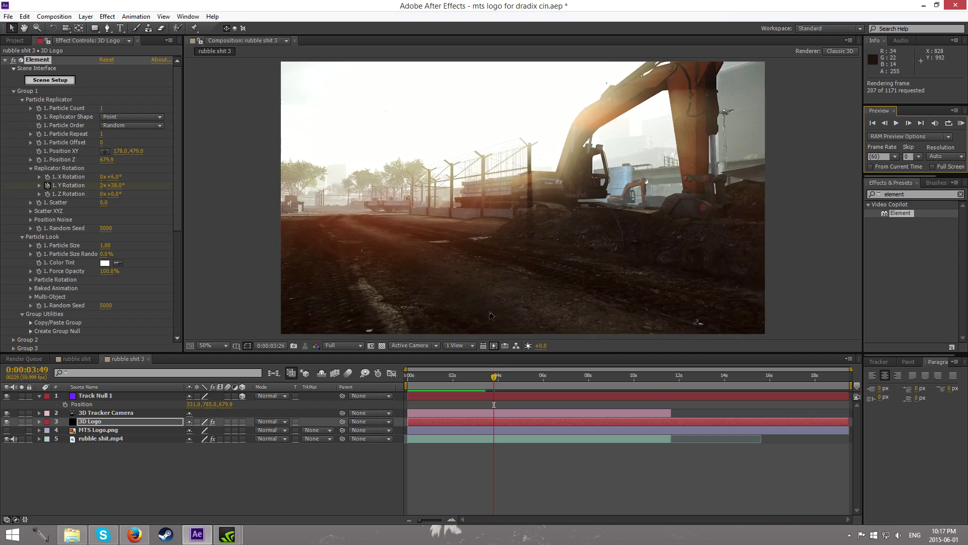
{"action": "left_click", "coordinate": [423, 377]}
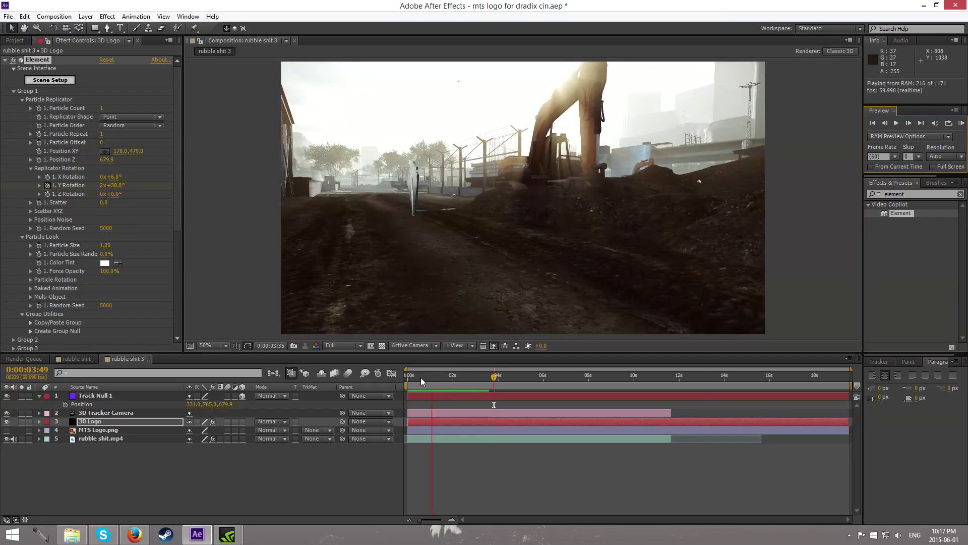
{"action": "mouse_move", "coordinate": [442, 382]}
{"action": "left_mouse_down"}
{"action": "mouse_move", "coordinate": [406, 380]}
{"action": "mouse_move", "coordinate": [470, 383]}
{"action": "mouse_move", "coordinate": [455, 382]}
{"action": "left_mouse_up"}
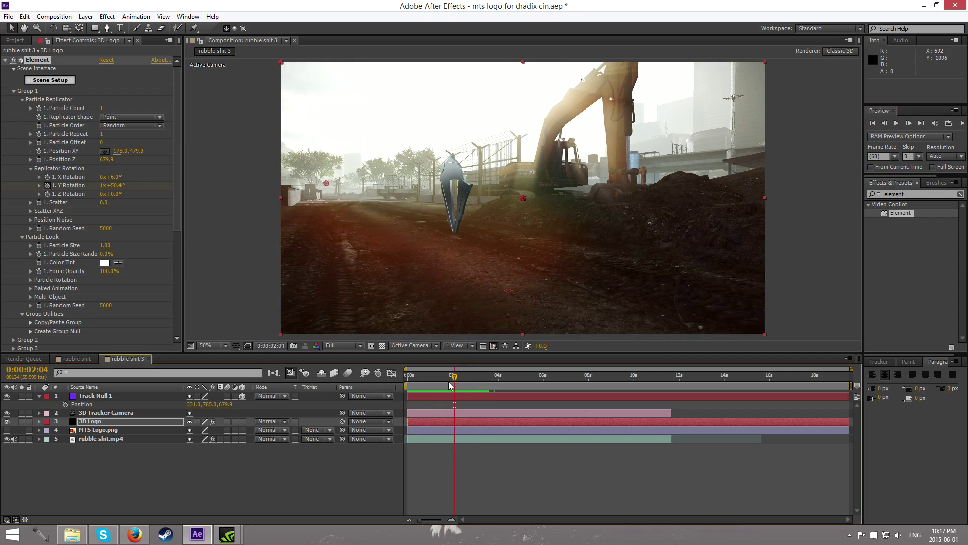
{"action": "mouse_move", "coordinate": [455, 377]}
{"action": "left_mouse_down"}
{"action": "mouse_move", "coordinate": [427, 379]}
{"action": "mouse_move", "coordinate": [448, 379]}
{"action": "left_mouse_up"}
Step: Switch to Firefox, play the DESPAIR Battlefield 4 video as a reference for titles with floating rubble, and return to After Effects
{"action": "left_click", "coordinate": [134, 534]}
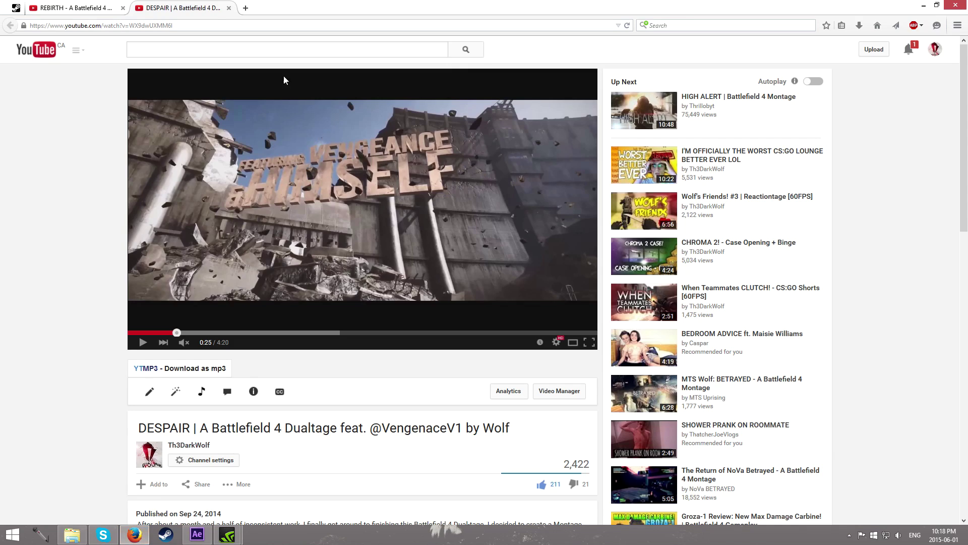
{"action": "left_click", "coordinate": [298, 283]}
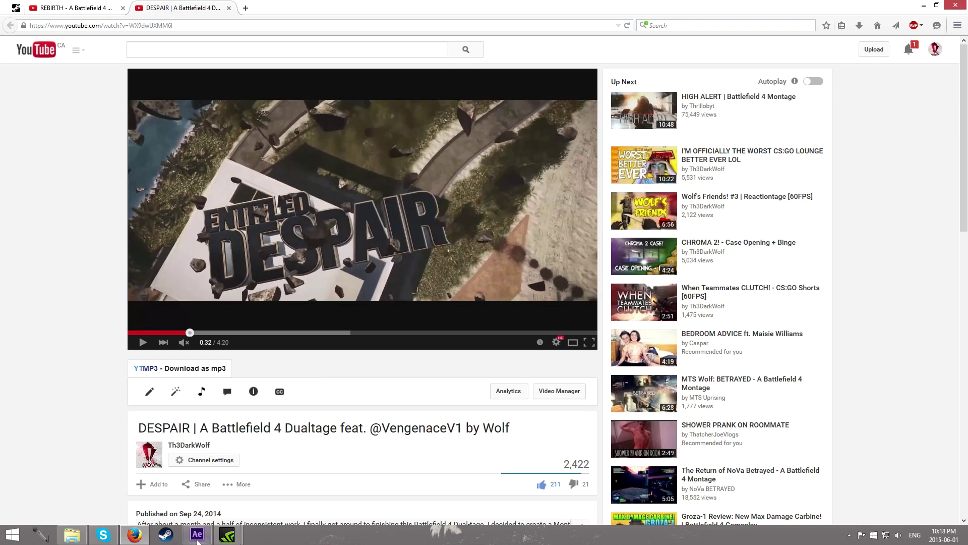
{"action": "key", "text": "alt+Tab"}
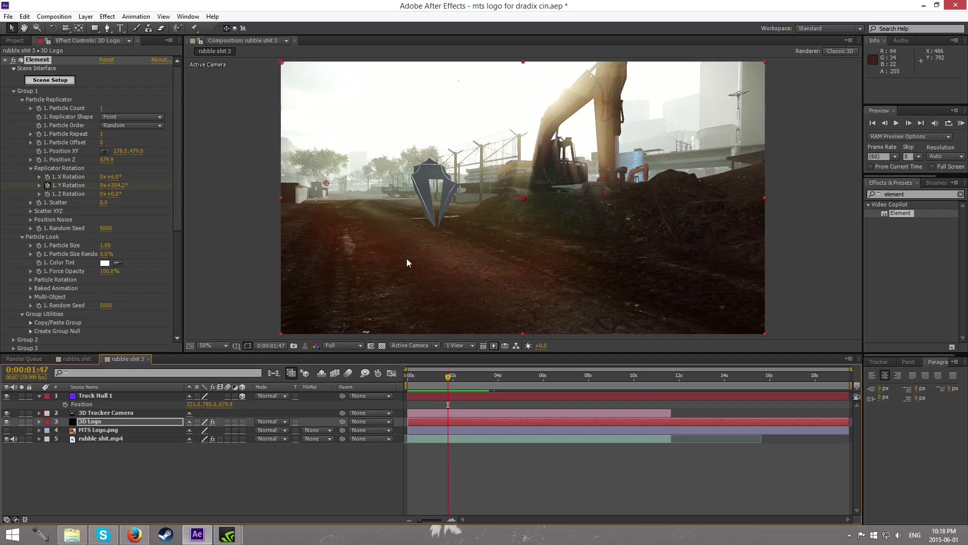
Step: Raise the logo to a Group 1 Y position of 411.0, checking it at 0:00:02:26
{"action": "left_click_drag", "start_coordinate": [449, 375], "coordinate": [462, 376]}
{"action": "left_click_drag", "start_coordinate": [143, 150], "coordinate": [108, 151]}
{"action": "mouse_move", "coordinate": [463, 376]}
{"action": "left_mouse_down"}
{"action": "mouse_move", "coordinate": [424, 376]}
{"action": "mouse_move", "coordinate": [493, 376]}
{"action": "mouse_move", "coordinate": [464, 376]}
{"action": "left_mouse_up"}
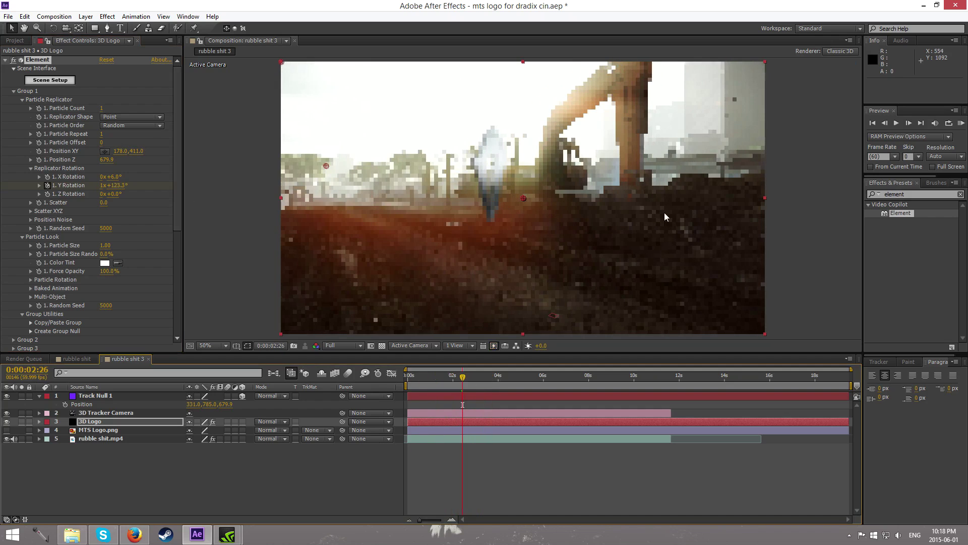
Step: Duplicate the 3D Logo layer and rename the copy "3D Rocks"
{"action": "left_click", "coordinate": [89, 421]}
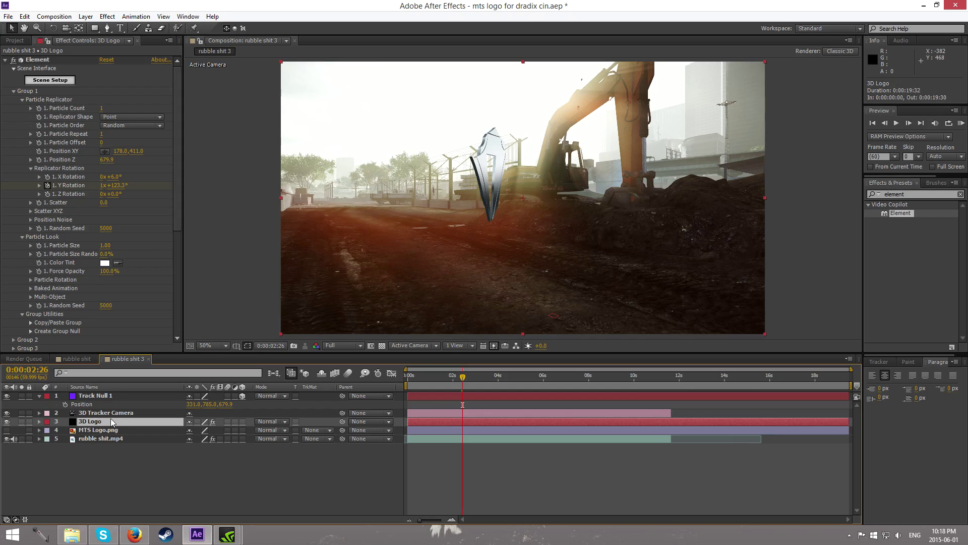
{"action": "key", "text": "ctrl+d"}
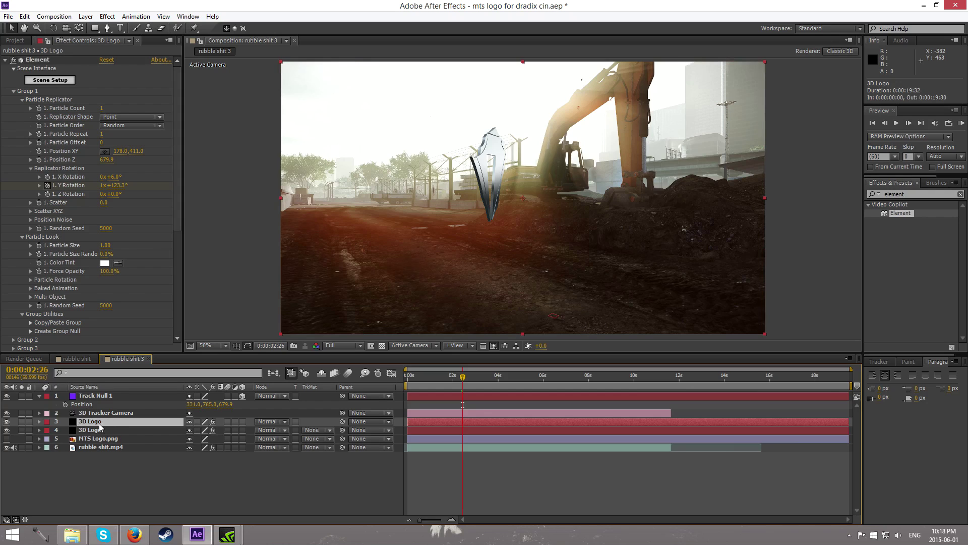
{"action": "right_click", "coordinate": [101, 427]}
{"action": "left_click", "coordinate": [120, 423]}
{"action": "type", "text": "3d"}
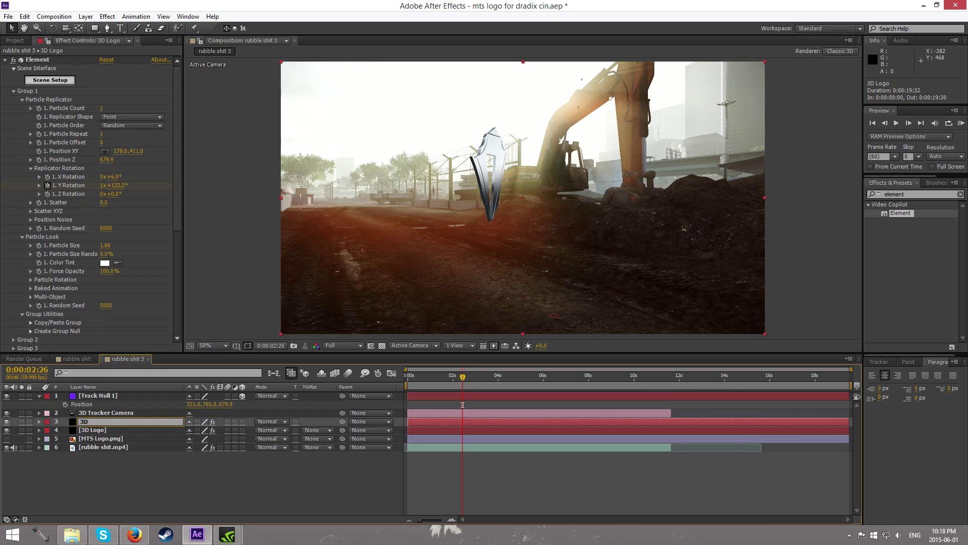
{"action": "type", "text": " Rocks"}
{"action": "key", "text": "Return"}
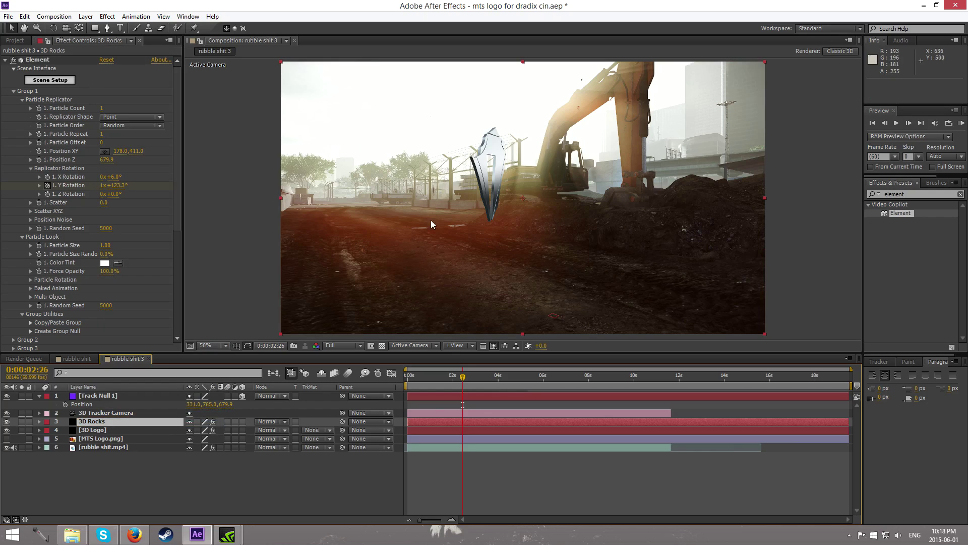
Step: Clear the MTS logo from the 3D Rocks layer by setting its Element effect's Path Layer 1 to None
{"action": "left_click", "coordinate": [39, 82]}
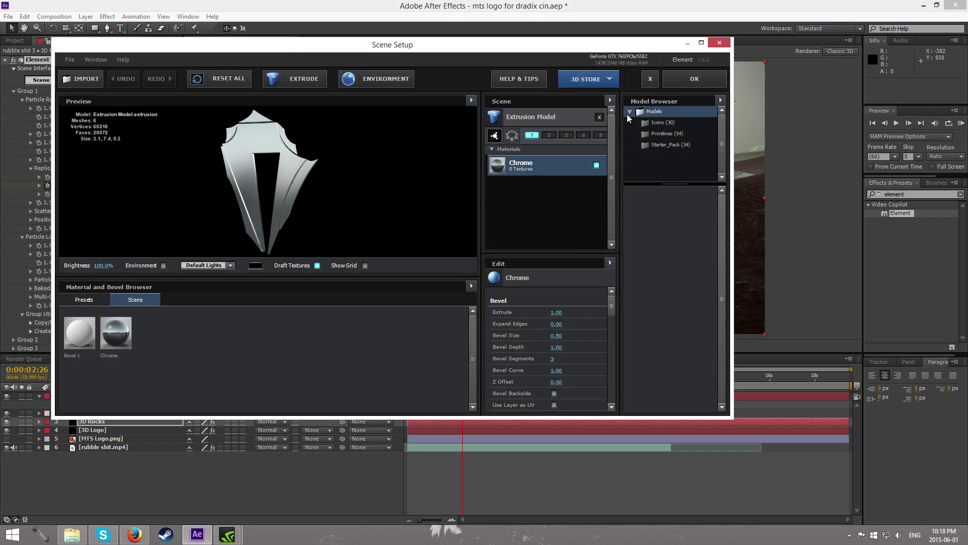
{"action": "left_click", "coordinate": [722, 42]}
{"action": "left_click", "coordinate": [371, 250]}
{"action": "left_click", "coordinate": [16, 92]}
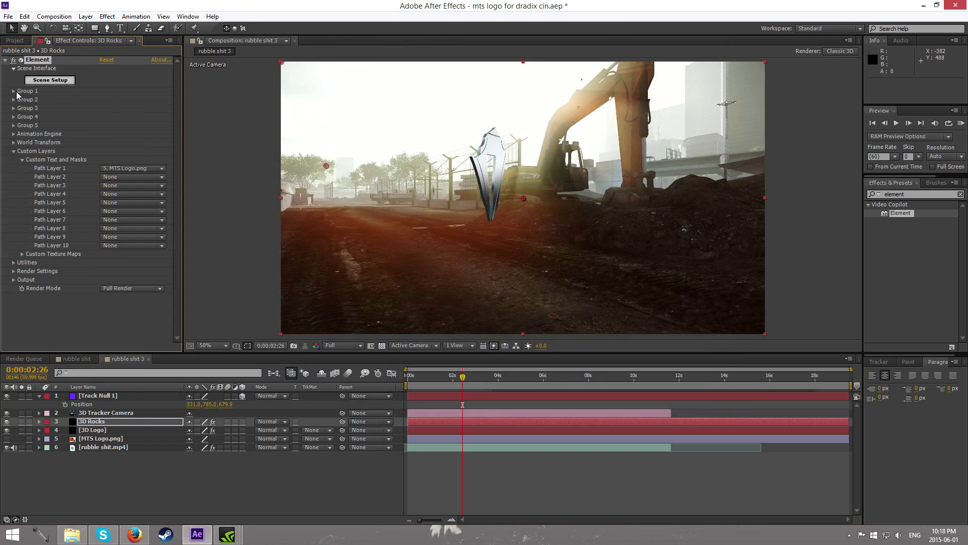
{"action": "left_click", "coordinate": [127, 168]}
{"action": "left_click", "coordinate": [121, 177]}
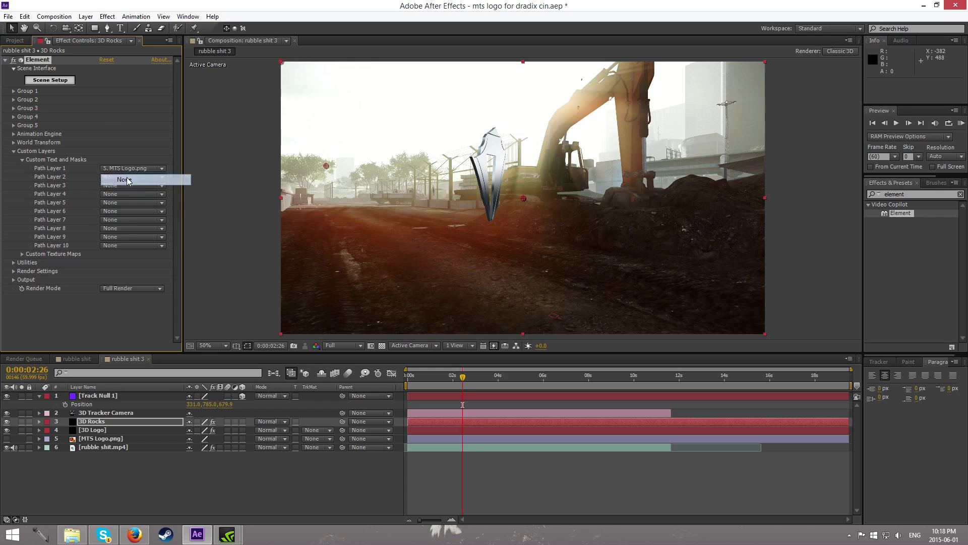
Step: In the 3D Rocks scene setup, remove the Extrusion Model and add the ball_fracture model from Starter_Pack
{"action": "left_click", "coordinate": [41, 81]}
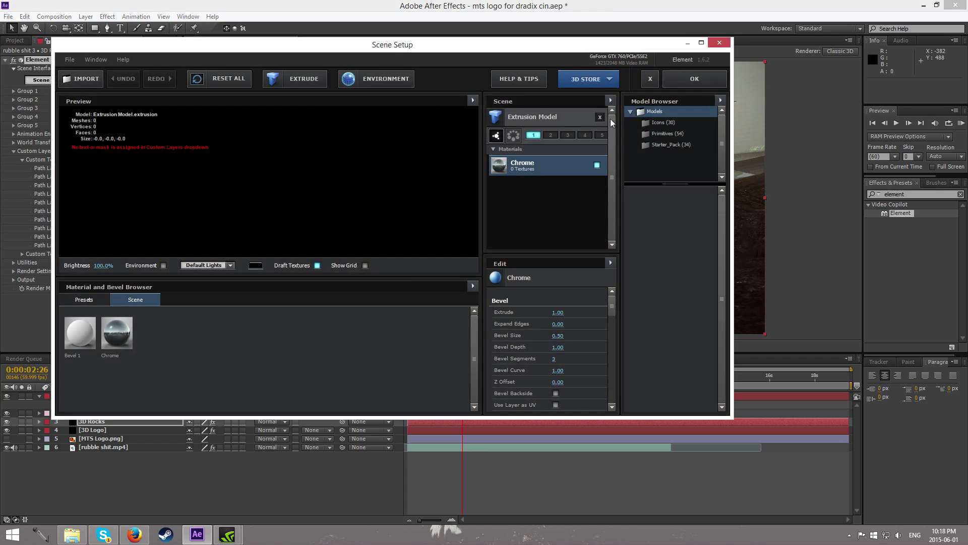
{"action": "left_click", "coordinate": [599, 117]}
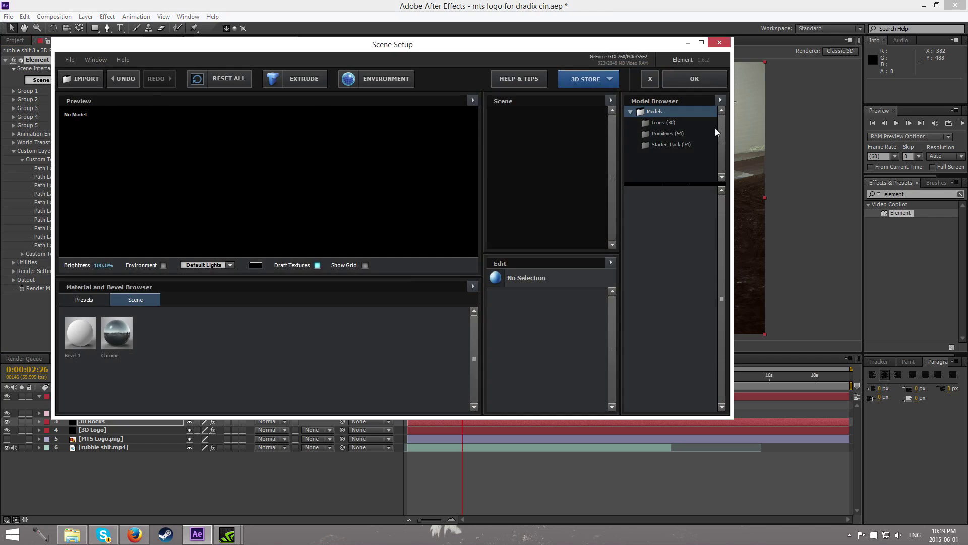
{"action": "left_click", "coordinate": [671, 124]}
{"action": "left_click", "coordinate": [670, 132]}
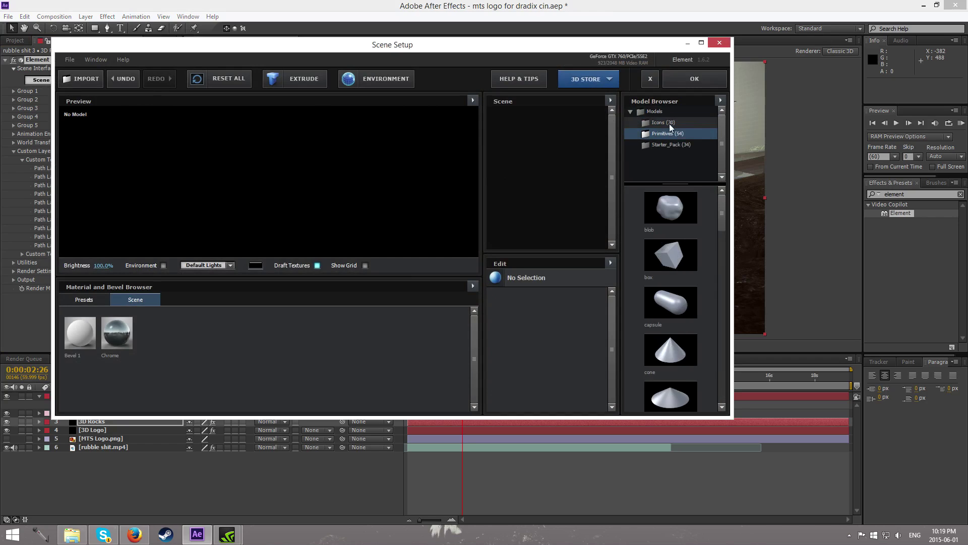
{"action": "left_click", "coordinate": [673, 144]}
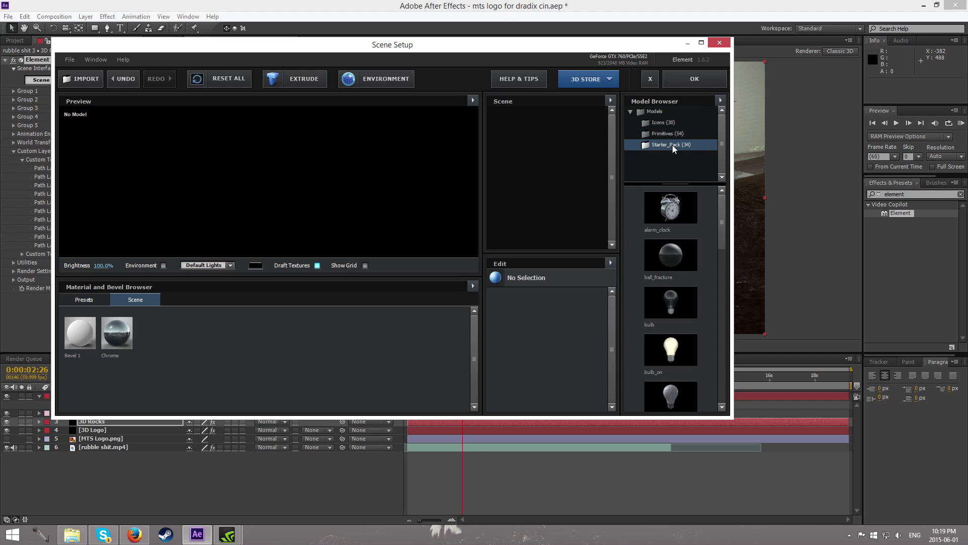
{"action": "left_click", "coordinate": [678, 259]}
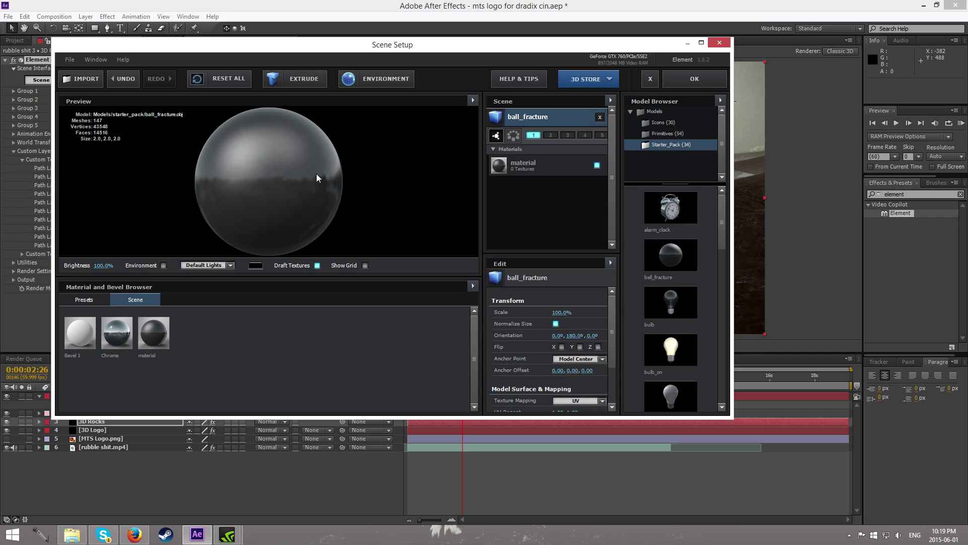
Step: Apply the pebbles_02 material from the Pro_Shaders Ground presets to ball_fracture and accept the scene
{"action": "left_click", "coordinate": [88, 298]}
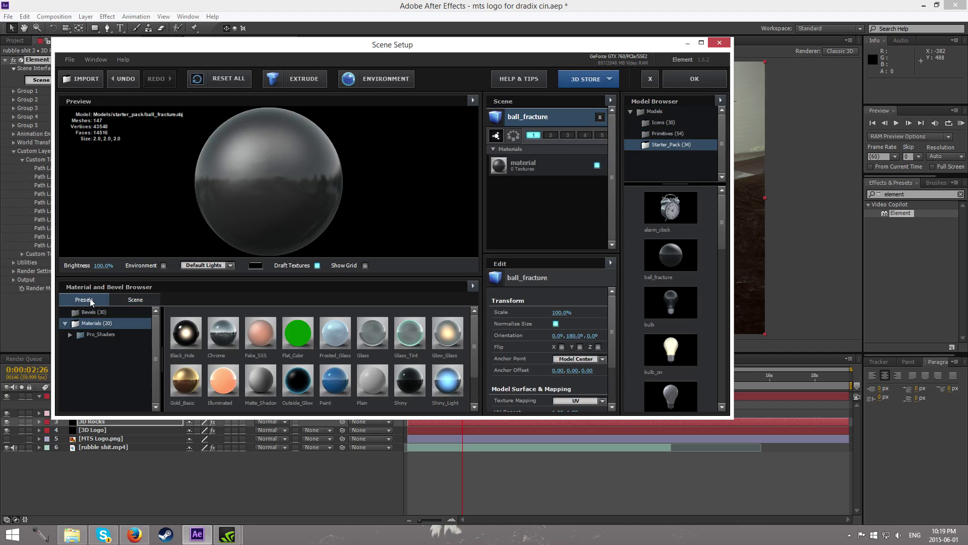
{"action": "double_click", "coordinate": [76, 334]}
{"action": "left_click", "coordinate": [68, 334]}
{"action": "left_click", "coordinate": [70, 334]}
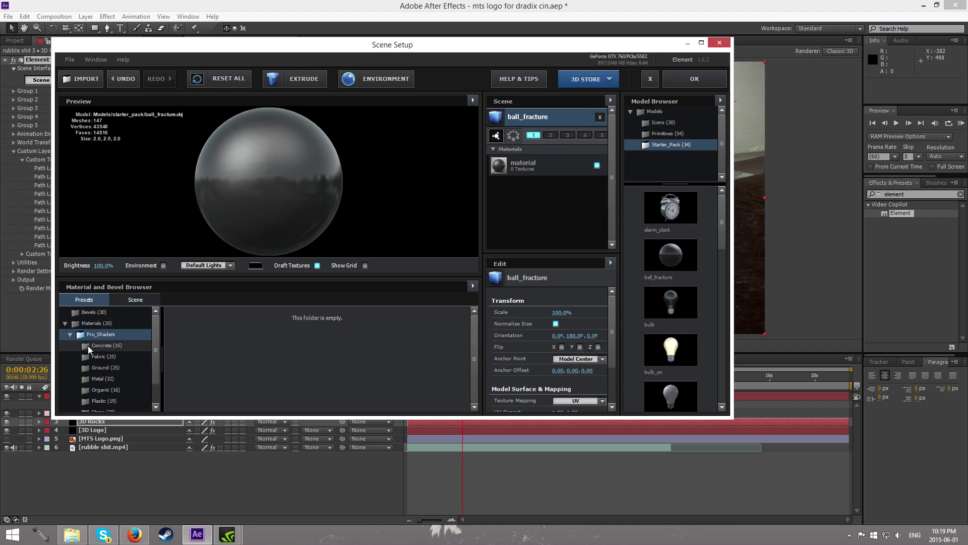
{"action": "left_click", "coordinate": [99, 367]}
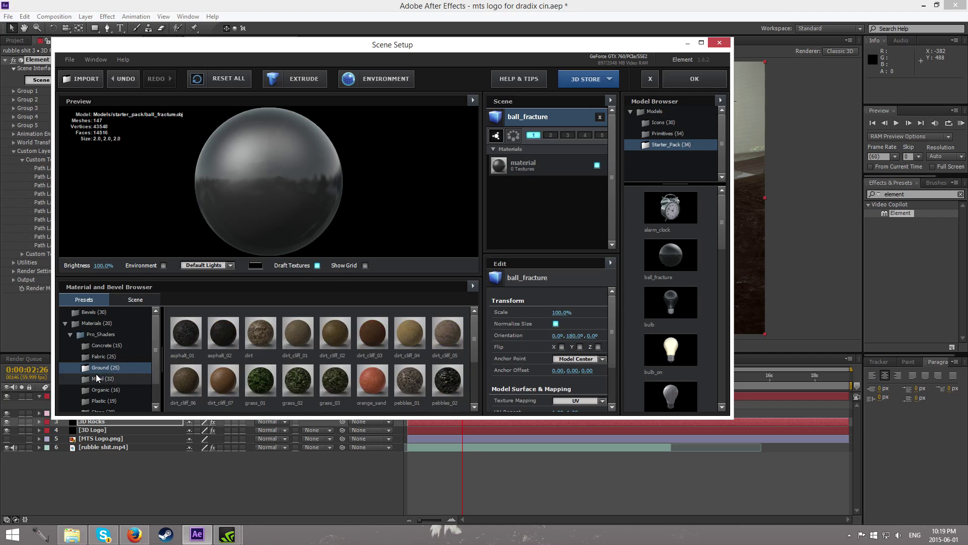
{"action": "scroll", "coordinate": [313, 358], "scroll_direction": "down", "scroll_amount": 1}
{"action": "left_click_drag", "start_coordinate": [447, 315], "coordinate": [494, 174]}
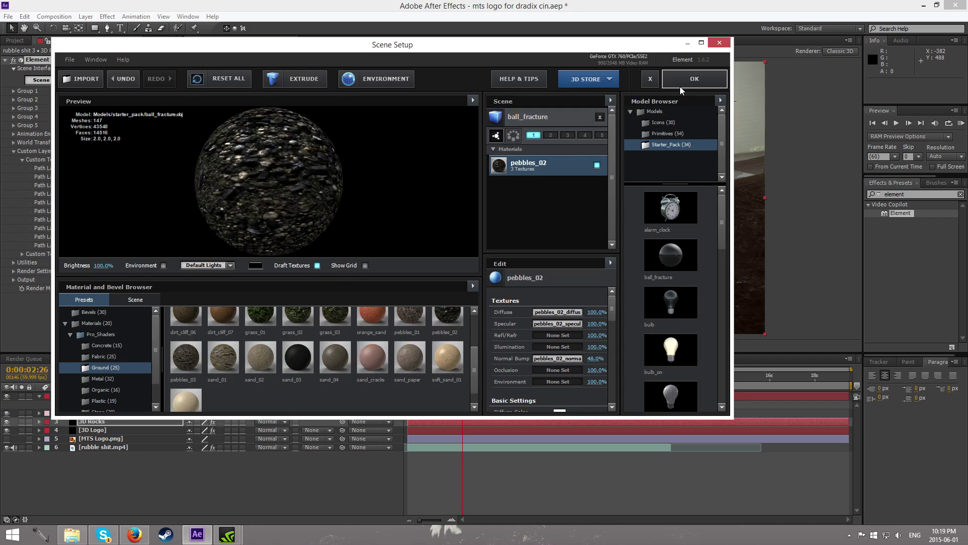
{"action": "left_click", "coordinate": [694, 79]}
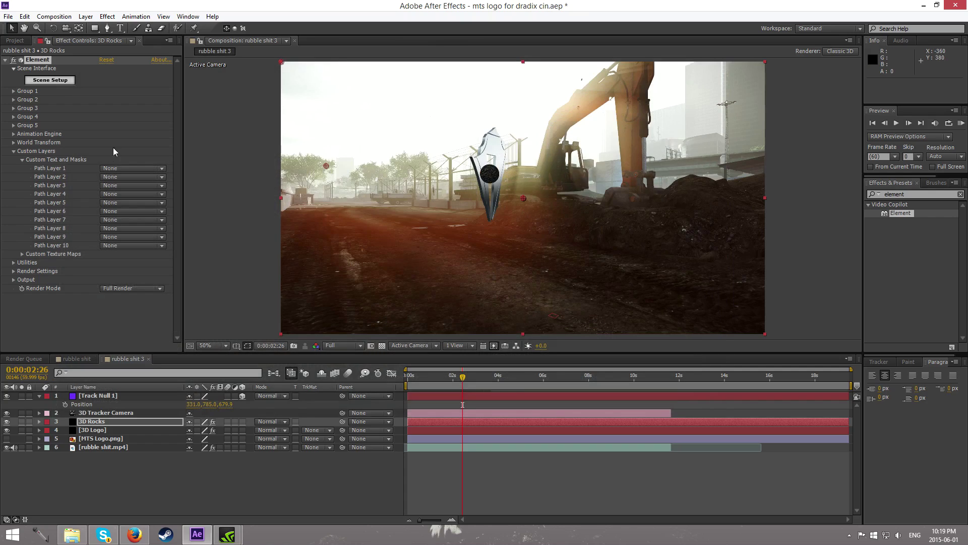
Step: Enlarge the pebble ball by setting Group 1's Particle Size to 4.90, and check it at 0:00:03:17
{"action": "left_click", "coordinate": [14, 92]}
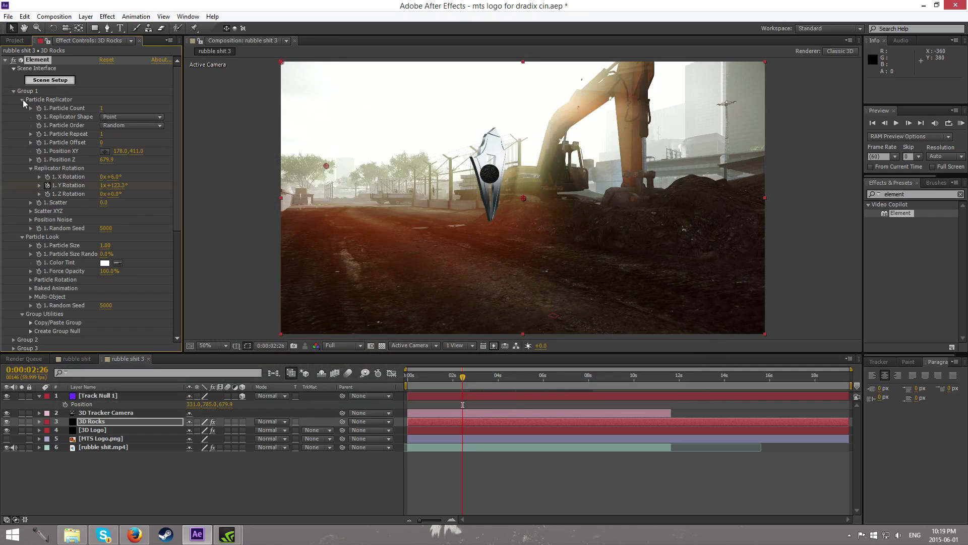
{"action": "left_click_drag", "start_coordinate": [105, 245], "coordinate": [279, 227]}
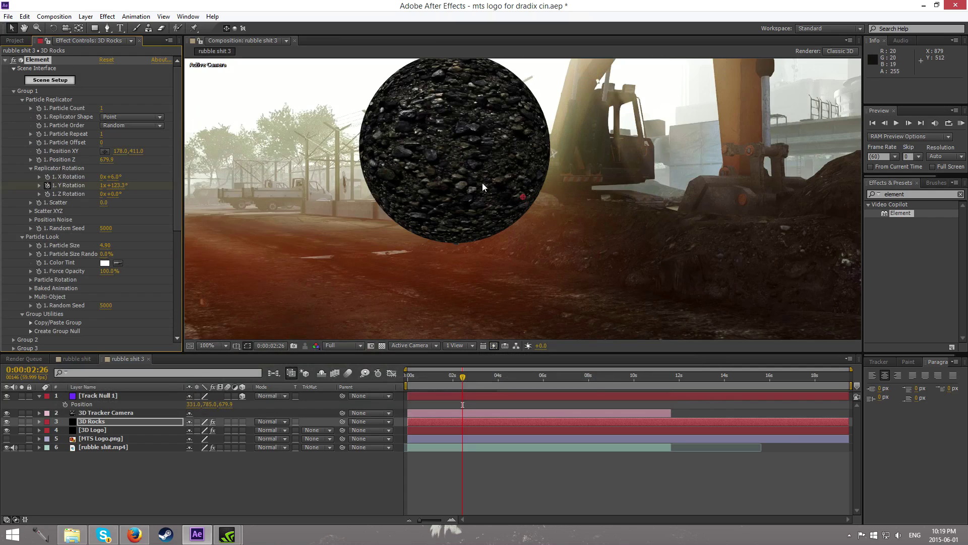
{"action": "mouse_move", "coordinate": [462, 377]}
{"action": "left_mouse_down"}
{"action": "mouse_move", "coordinate": [450, 378]}
{"action": "mouse_move", "coordinate": [482, 376]}
{"action": "left_mouse_up"}
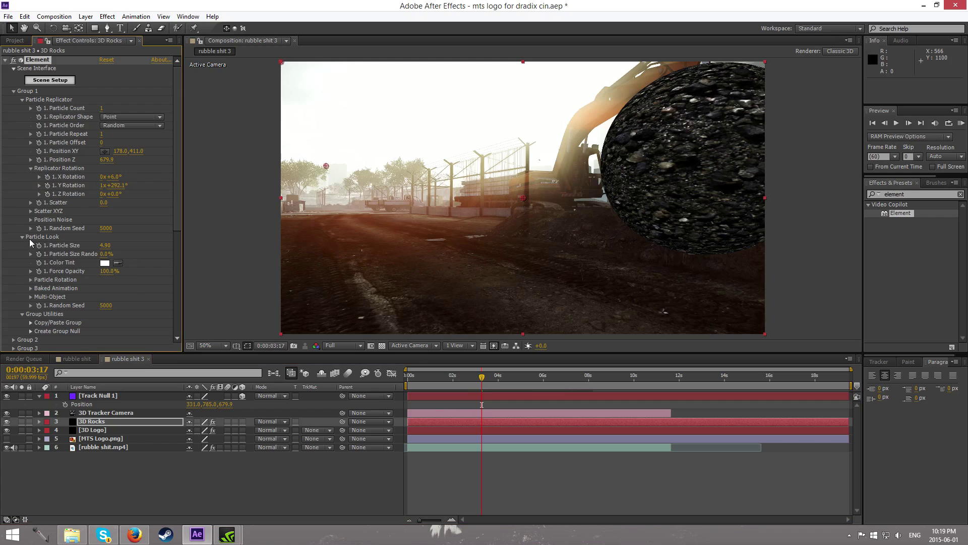
Step: Enable Multi-Object for Group 1 of the 3D Rocks layer and return to 0:00:00:00
{"action": "scroll", "coordinate": [41, 297], "scroll_direction": "down", "scroll_amount": 1}
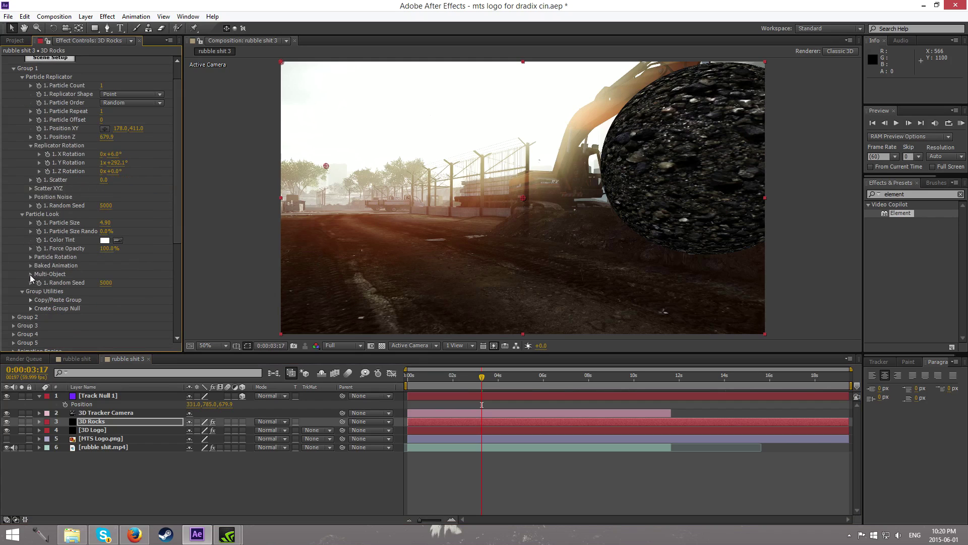
{"action": "left_click", "coordinate": [31, 274]}
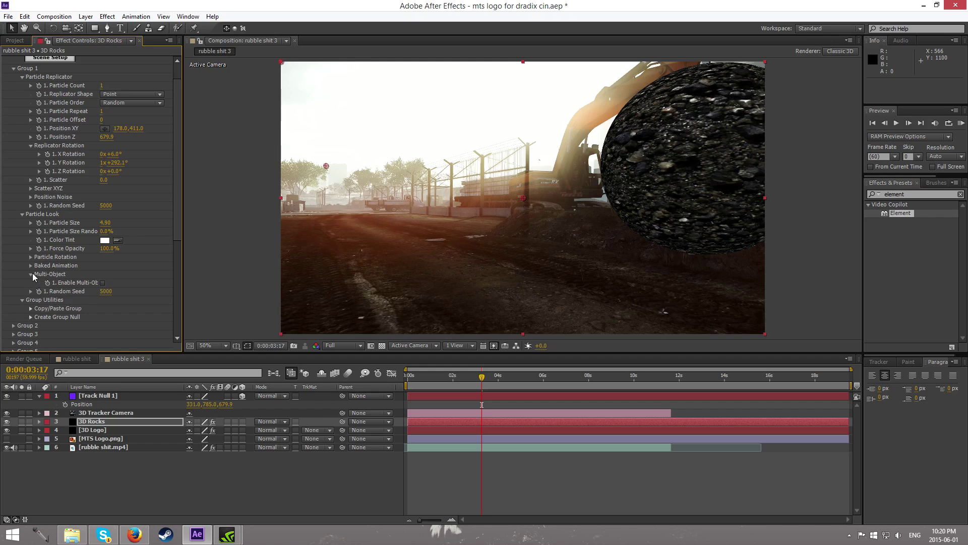
{"action": "left_click", "coordinate": [102, 283]}
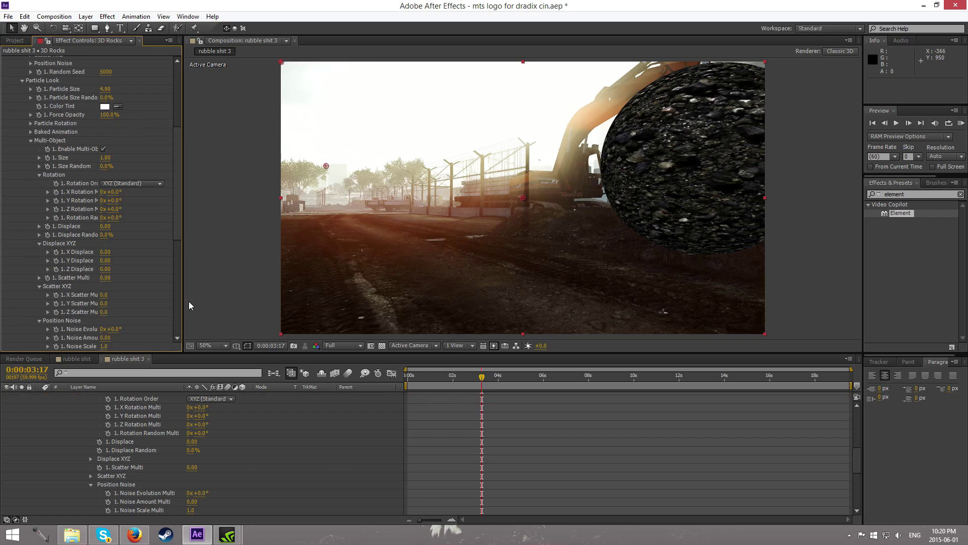
{"action": "left_click_drag", "start_coordinate": [476, 382], "coordinate": [214, 328]}
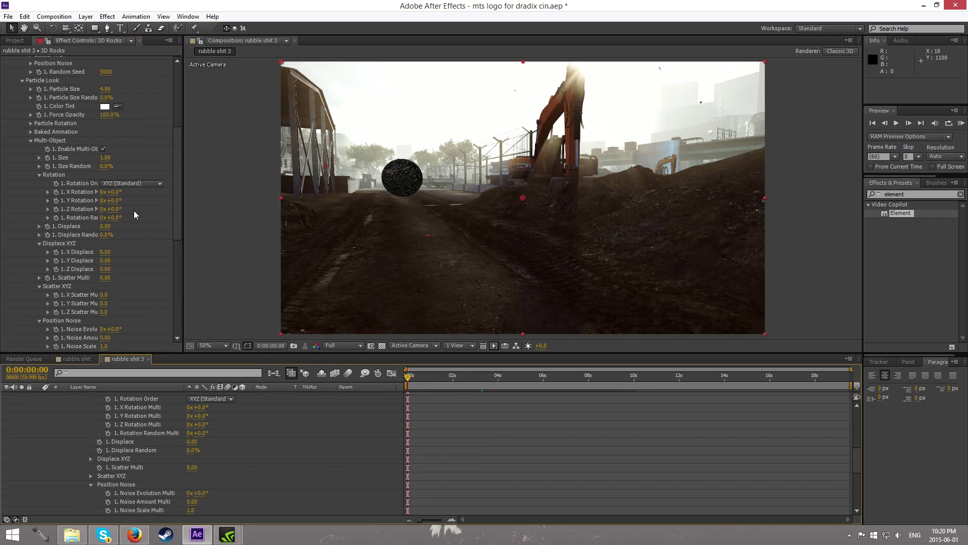
Step: Break the ball into flying rocks by setting Group 1's Multi-Object Displace to 8.49, and check it at 0:00:01:42
{"action": "scroll", "coordinate": [141, 208], "scroll_direction": "down", "scroll_amount": 2}
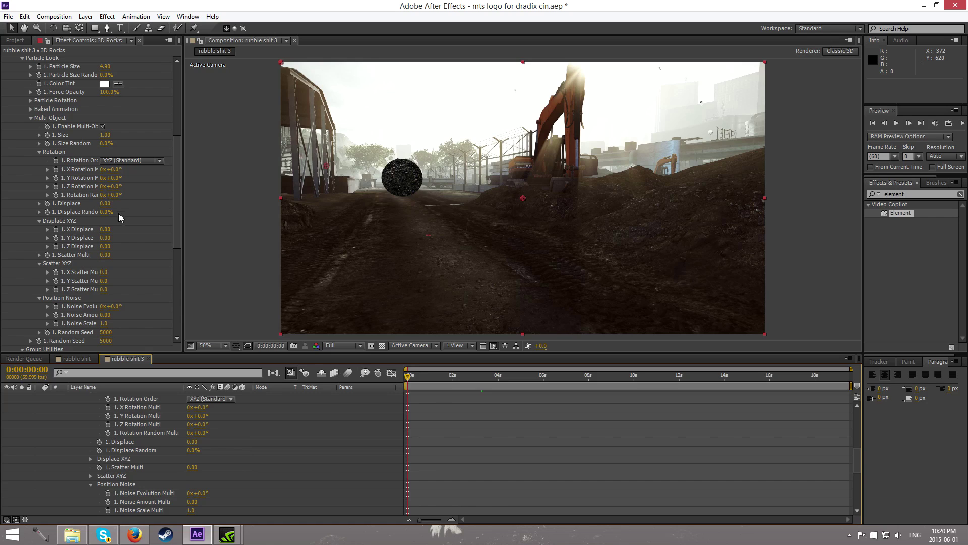
{"action": "left_click_drag", "start_coordinate": [107, 207], "coordinate": [534, 240]}
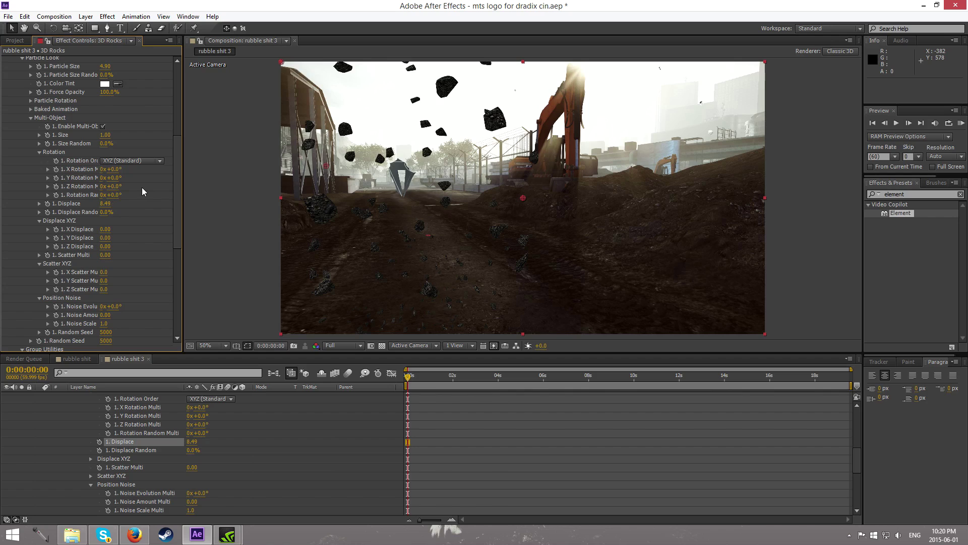
{"action": "left_click_drag", "start_coordinate": [419, 375], "coordinate": [448, 371]}
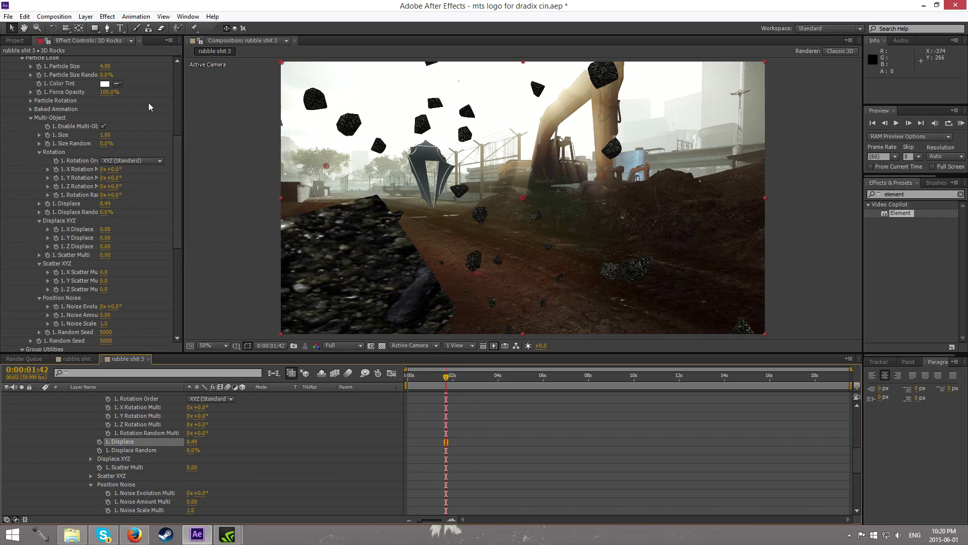
Step: Reopen the 3D Rocks scene setup and replace ball_fracture's pebbles_02 material with a smoother, darker rock material from the Pro_Shaders presets
{"action": "scroll", "coordinate": [179, 97], "scroll_direction": "up", "scroll_amount": 10}
{"action": "left_click", "coordinate": [50, 80]}
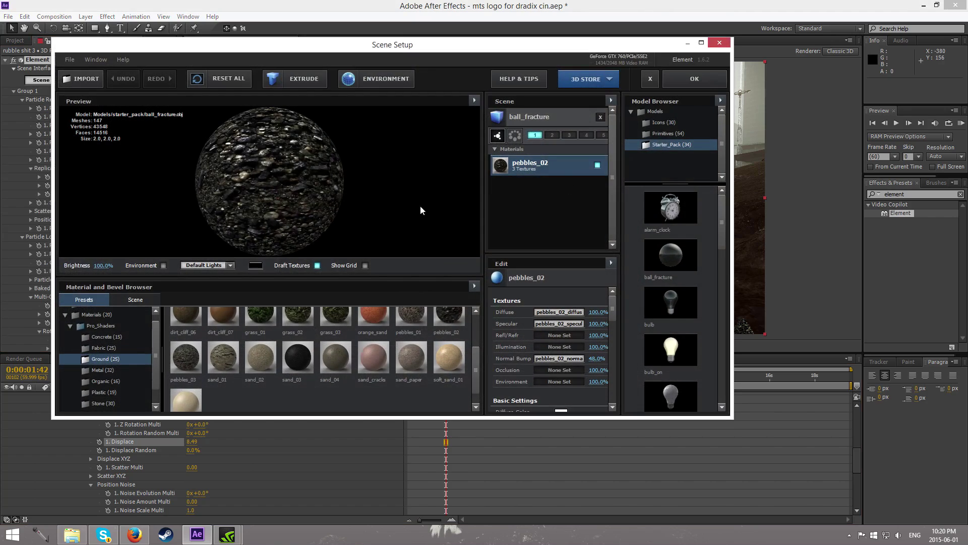
{"action": "scroll", "coordinate": [291, 343], "scroll_direction": "up", "scroll_amount": 3}
{"action": "scroll", "coordinate": [120, 364], "scroll_direction": "down", "scroll_amount": 1}
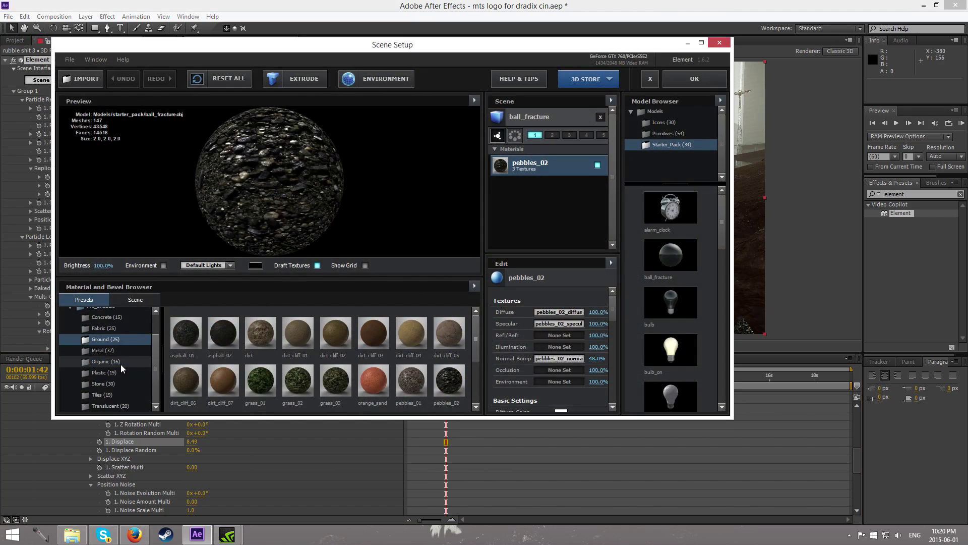
{"action": "key", "text": "Escape"}
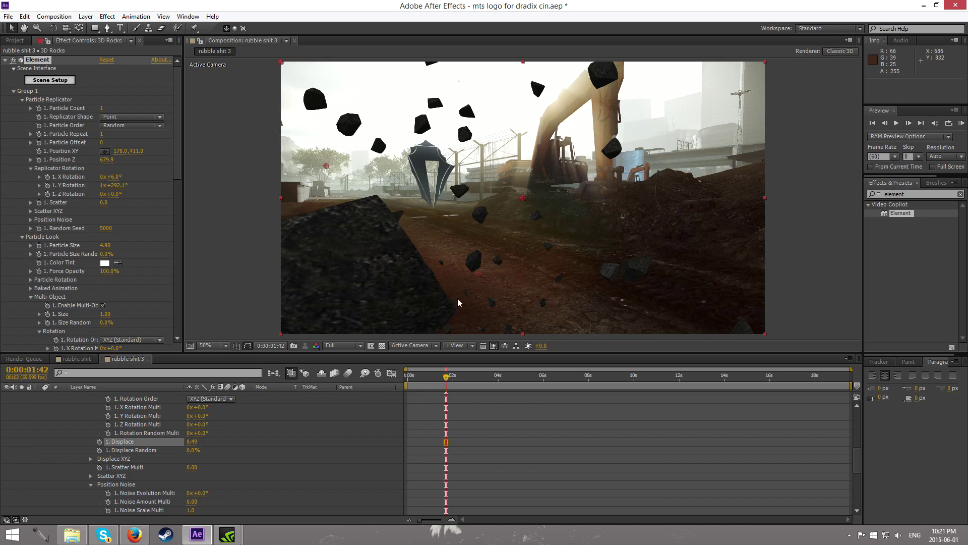
Step: Check the rocks at 0:00:02:31 and compare them with the DESPAIR montage video open in Firefox, returning to After Effects
{"action": "mouse_move", "coordinate": [456, 375]}
{"action": "left_mouse_down"}
{"action": "mouse_move", "coordinate": [496, 377]}
{"action": "mouse_move", "coordinate": [466, 381]}
{"action": "left_mouse_up"}
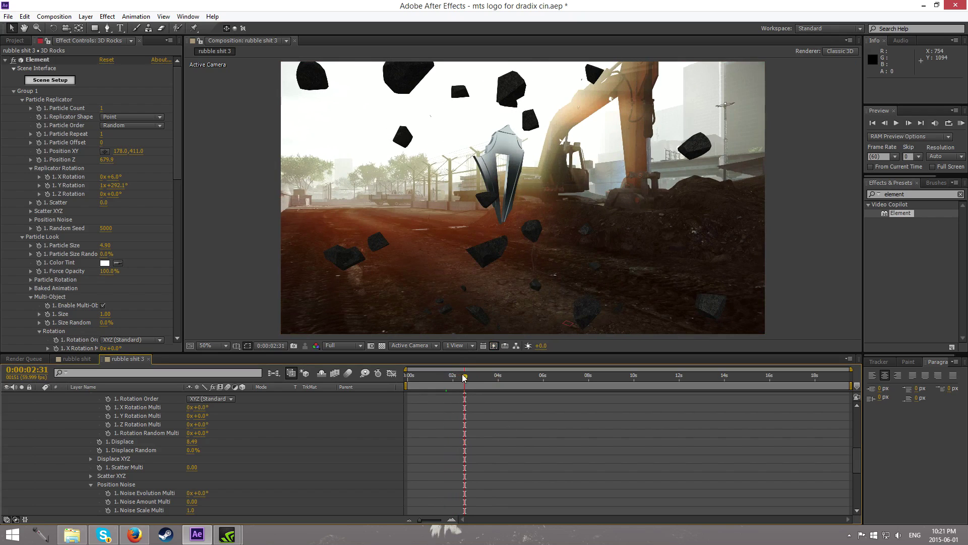
{"action": "left_click", "coordinate": [136, 535]}
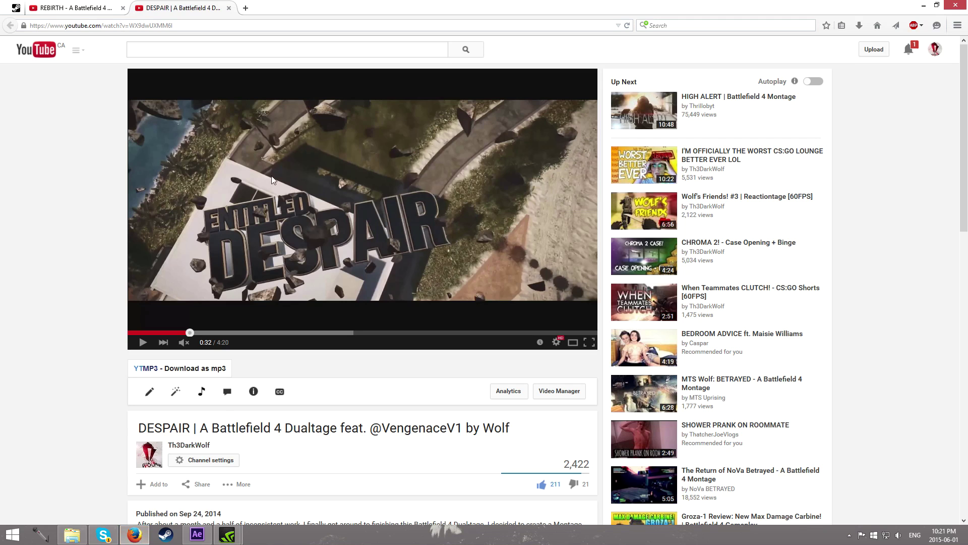
{"action": "left_click", "coordinate": [197, 534]}
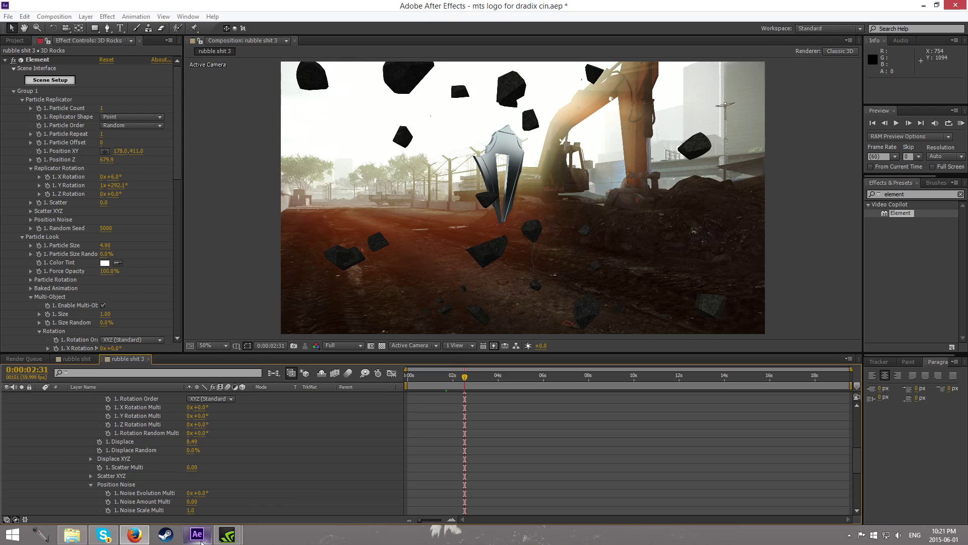
Step: Try out the Multi-Object X Rotation at 201° and the Rotation Random on the rocks, undoing each change
{"action": "left_click_drag", "start_coordinate": [179, 172], "coordinate": [173, 226]}
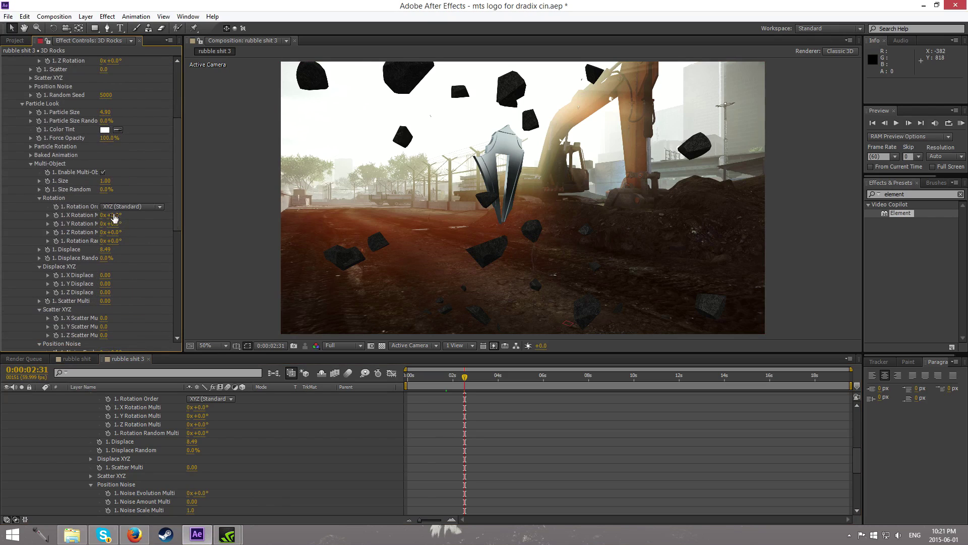
{"action": "left_click_drag", "start_coordinate": [115, 215], "coordinate": [204, 202]}
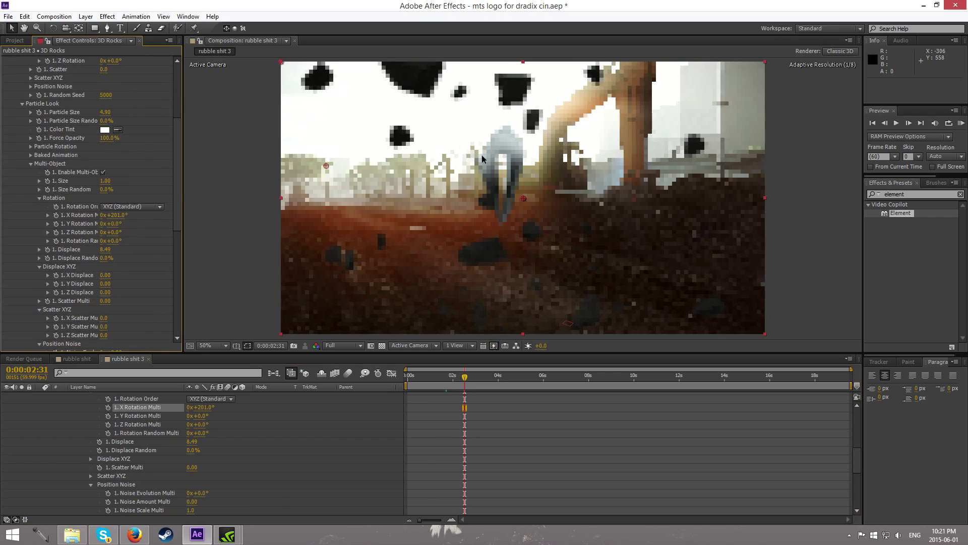
{"action": "key", "text": "ctrl+z"}
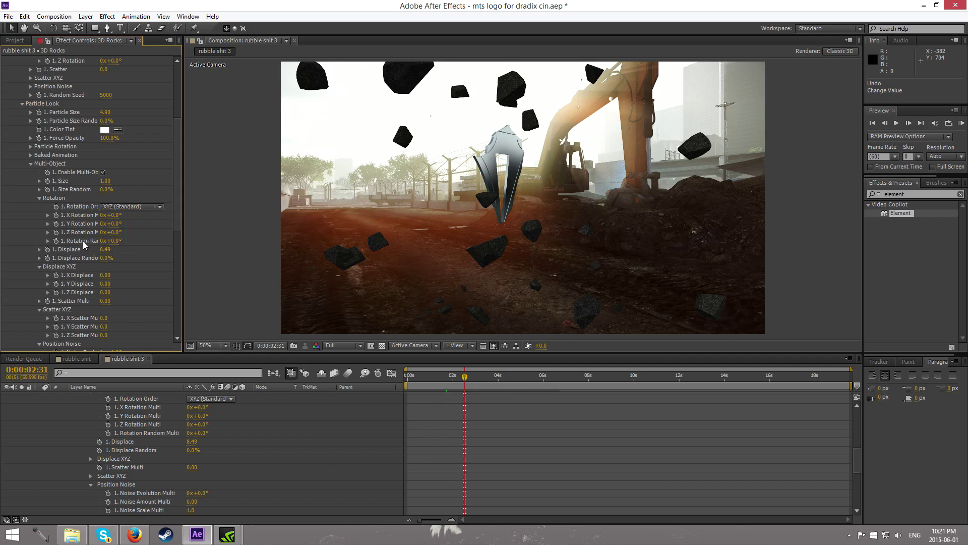
{"action": "left_click_drag", "start_coordinate": [112, 241], "coordinate": [614, 126]}
{"action": "key", "text": "ctrl+z"}
Step: Keyframe Group 1's Rotation Random Multi from 0° at 0:00:00:00 to several turns at 0:00:06:06 so the rocks tumble
{"action": "key", "text": "Home"}
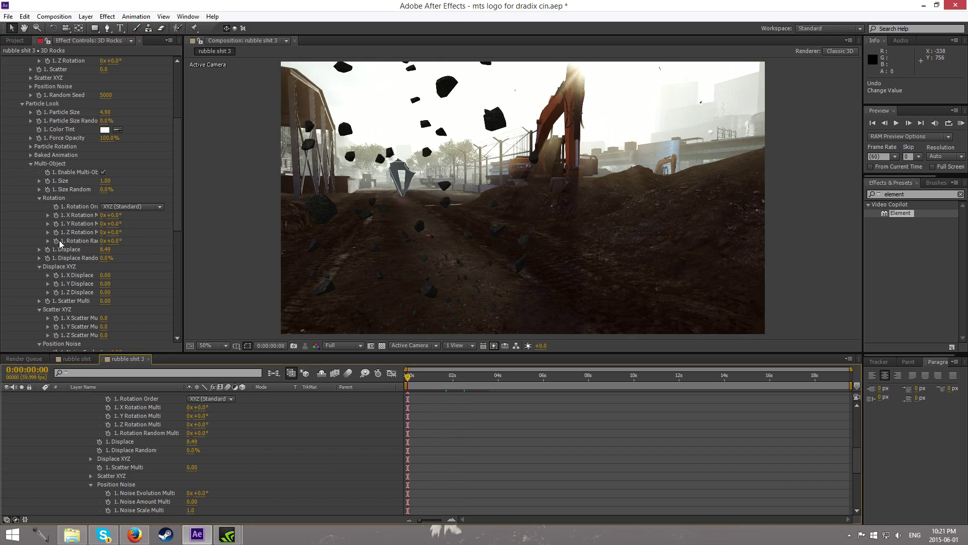
{"action": "left_click", "coordinate": [56, 240]}
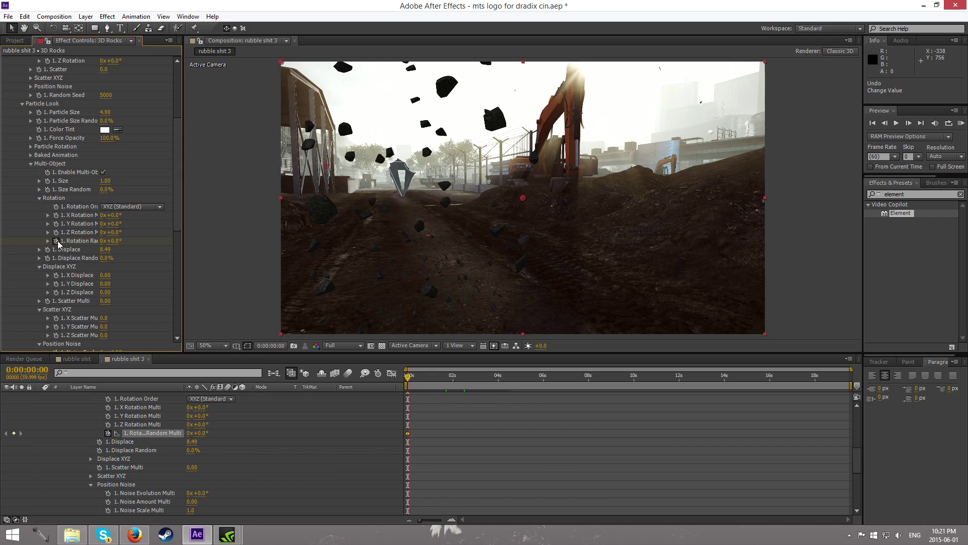
{"action": "left_click_drag", "start_coordinate": [422, 374], "coordinate": [546, 375]}
{"action": "left_click_drag", "start_coordinate": [142, 240], "coordinate": [467, 232]}
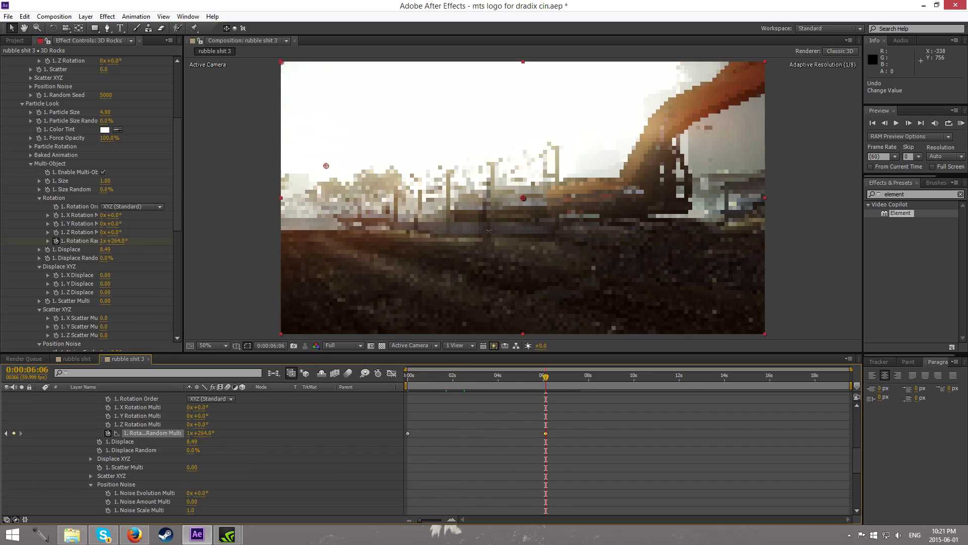
{"action": "left_click_drag", "start_coordinate": [731, 223], "coordinate": [611, 388]}
Step: Preview the tumbling rocks from the start of the composition and inspect the motion around 0:00:01:00
{"action": "left_click_drag", "start_coordinate": [437, 378], "coordinate": [406, 367]}
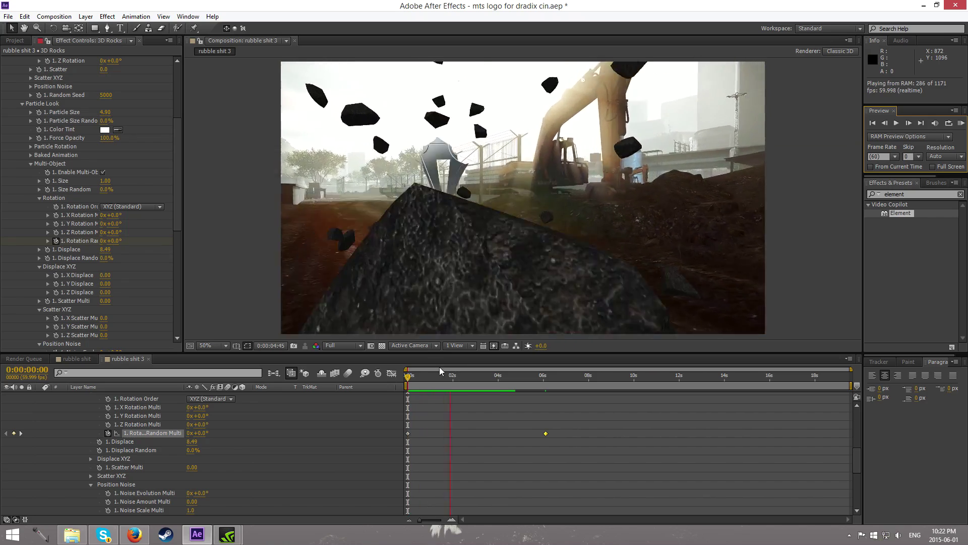
{"action": "left_click", "coordinate": [437, 374]}
{"action": "left_click_drag", "start_coordinate": [436, 376], "coordinate": [430, 377]}
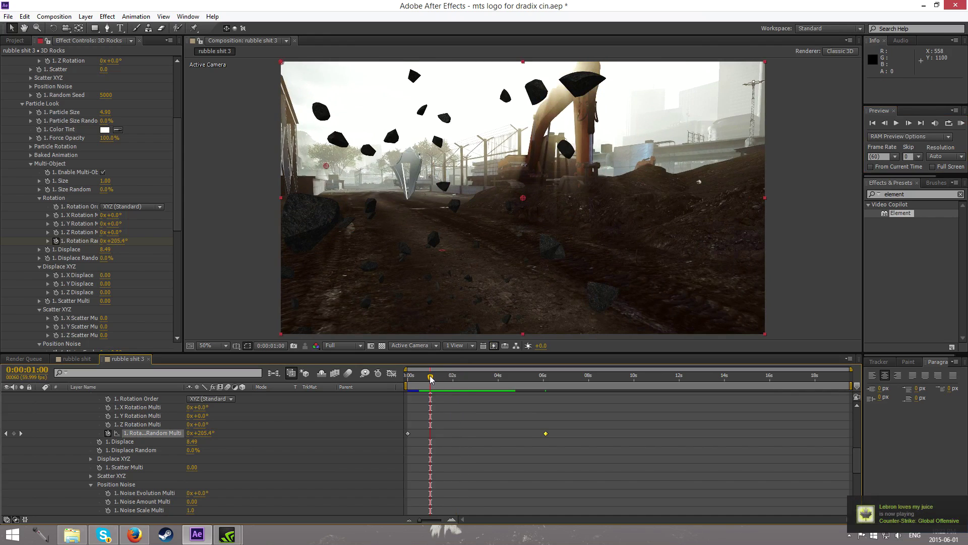
{"action": "key", "text": "space"}
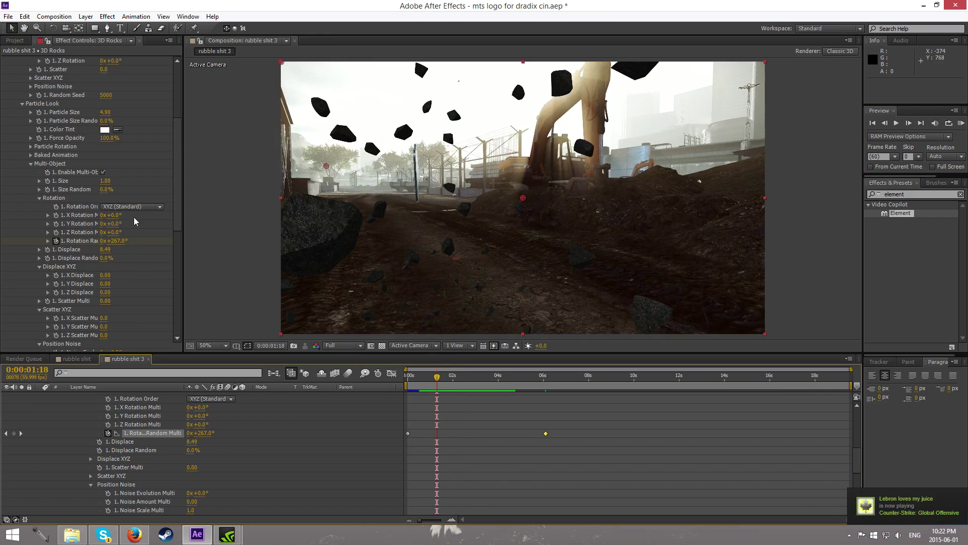
Step: Try a Replicator Z Rotation of 81° on the rock group and undo it
{"action": "scroll", "coordinate": [123, 217], "scroll_direction": "up", "scroll_amount": 3}
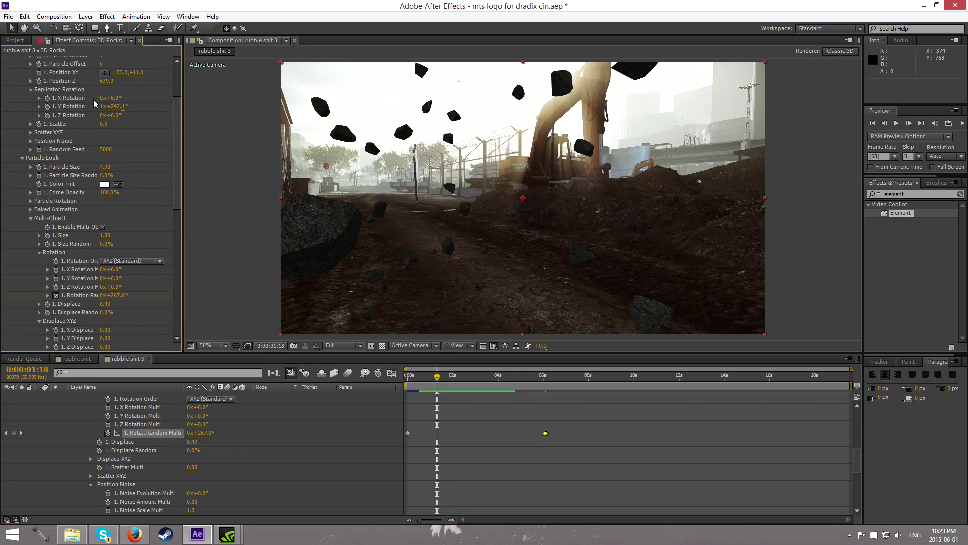
{"action": "left_click_drag", "start_coordinate": [118, 115], "coordinate": [155, 115]}
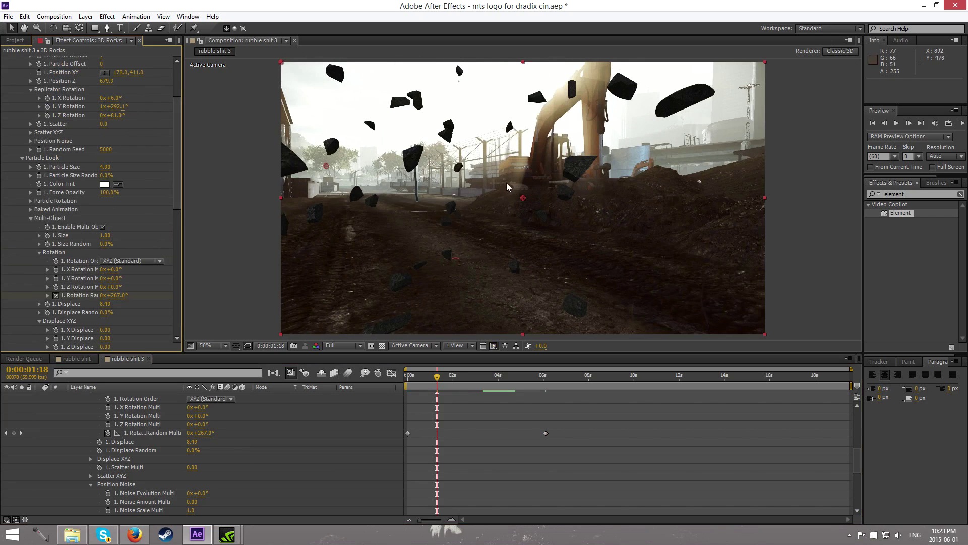
{"action": "key", "text": "ctrl+z"}
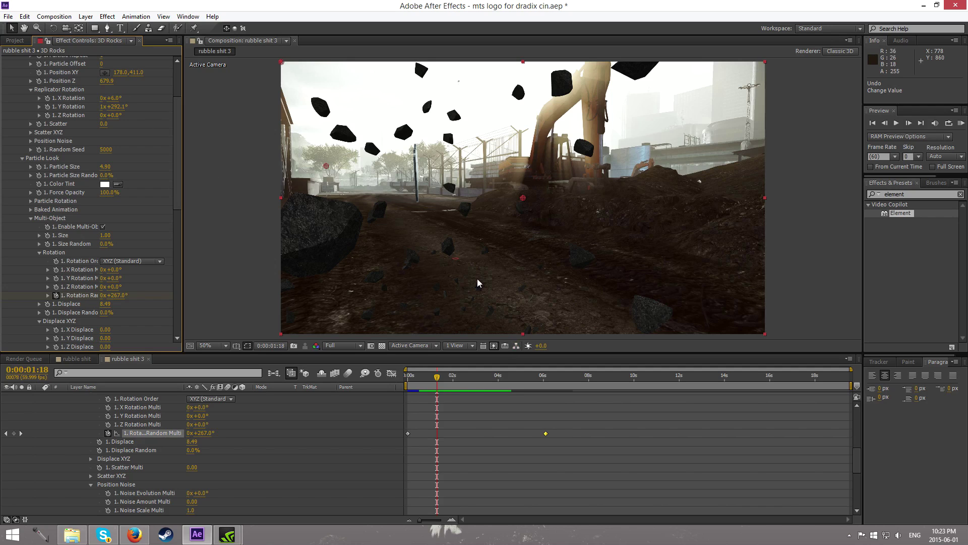
Step: Collapse the 3D Rocks layer's properties and add black bars original.png as the top layer of the rubble shit 3 composition
{"action": "key", "text": "comma"}
{"action": "key", "text": "period"}
{"action": "mouse_move", "coordinate": [437, 377]}
{"action": "left_mouse_down"}
{"action": "mouse_move", "coordinate": [413, 378]}
{"action": "mouse_move", "coordinate": [439, 377]}
{"action": "left_mouse_up"}
{"action": "scroll", "coordinate": [170, 414], "scroll_direction": "up", "scroll_amount": 7}
{"action": "left_click", "coordinate": [39, 422]}
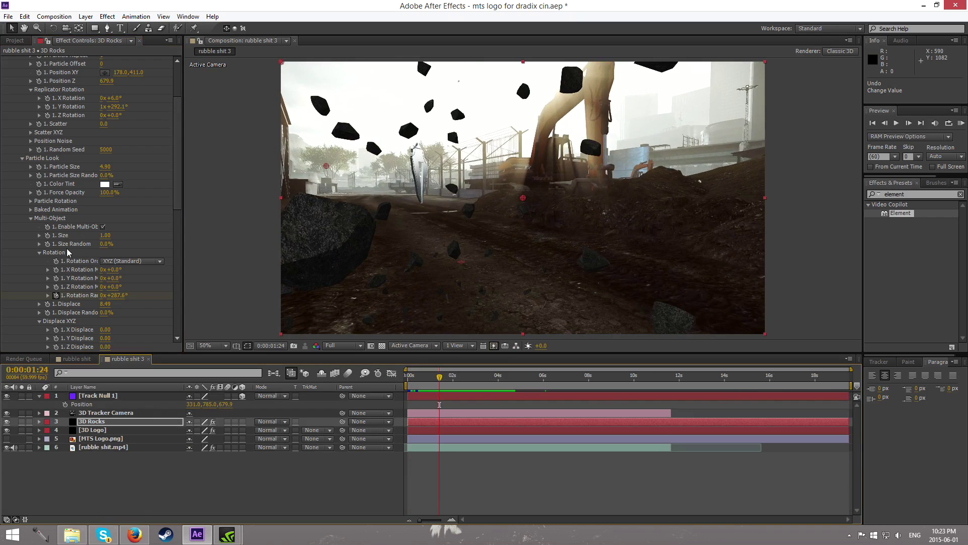
{"action": "left_click", "coordinate": [15, 41]}
{"action": "left_click_drag", "start_coordinate": [47, 158], "coordinate": [147, 394]}
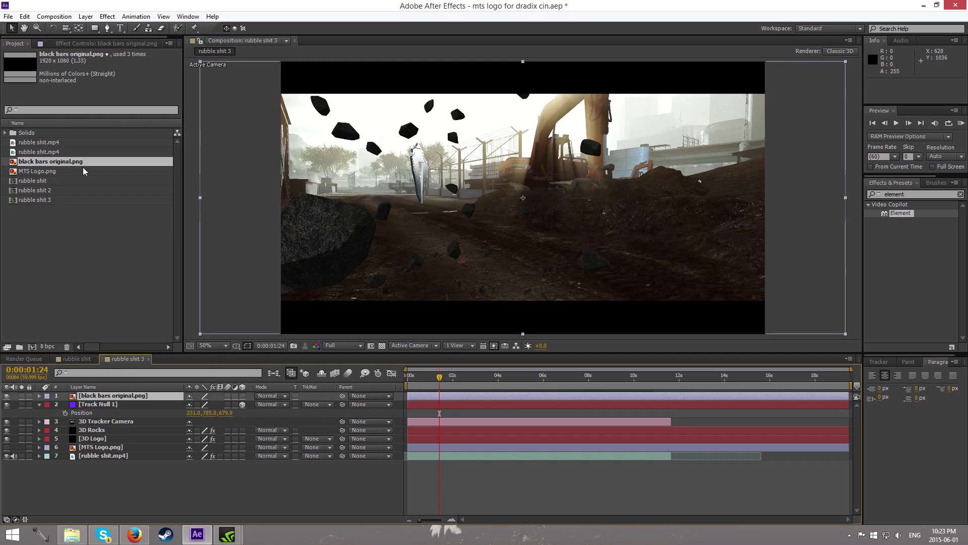
Step: Copy Adjustment Layer 1 from the rubble shit composition into rubble shit 3, place it below the black bars, and check around 0:00:02:47
{"action": "left_click", "coordinate": [77, 358]}
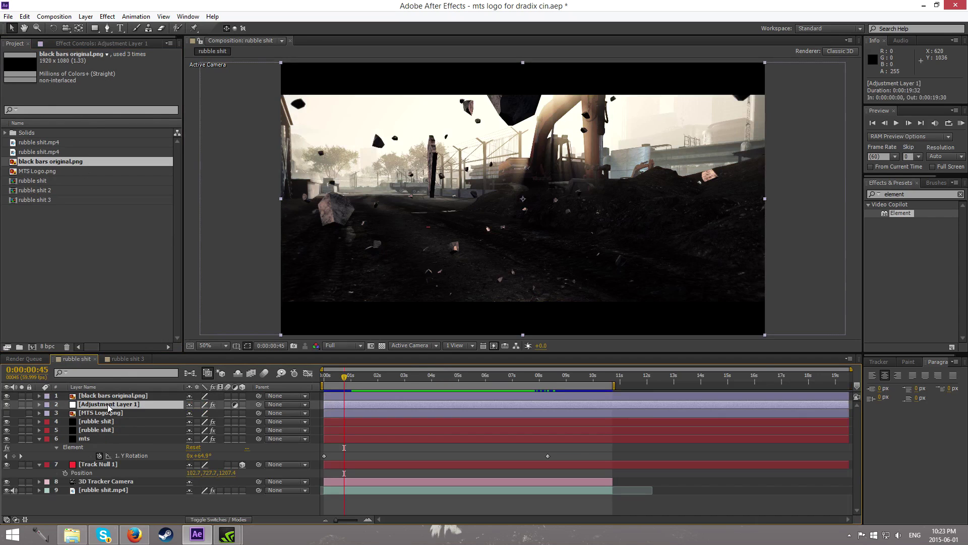
{"action": "left_click", "coordinate": [126, 358]}
{"action": "key", "text": "ctrl+v"}
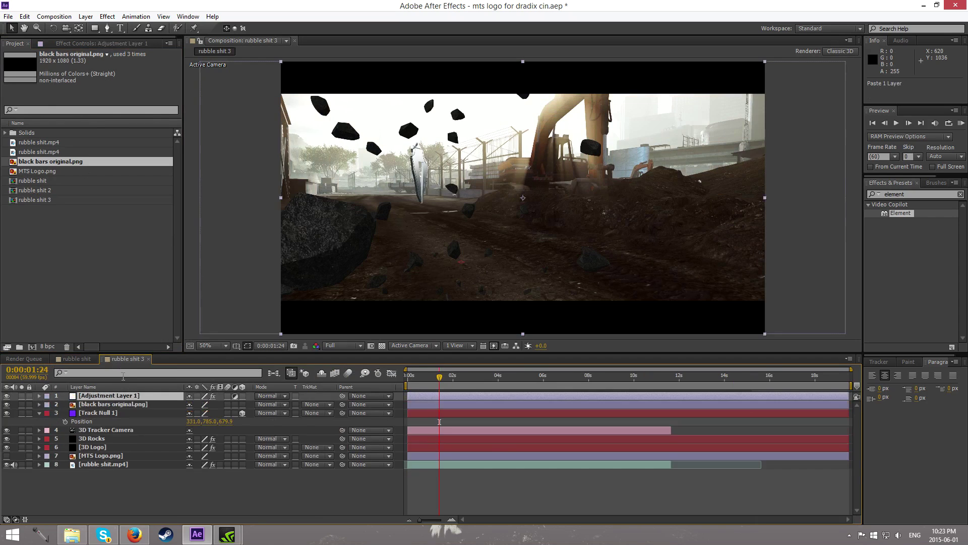
{"action": "left_click_drag", "start_coordinate": [108, 396], "coordinate": [110, 414]}
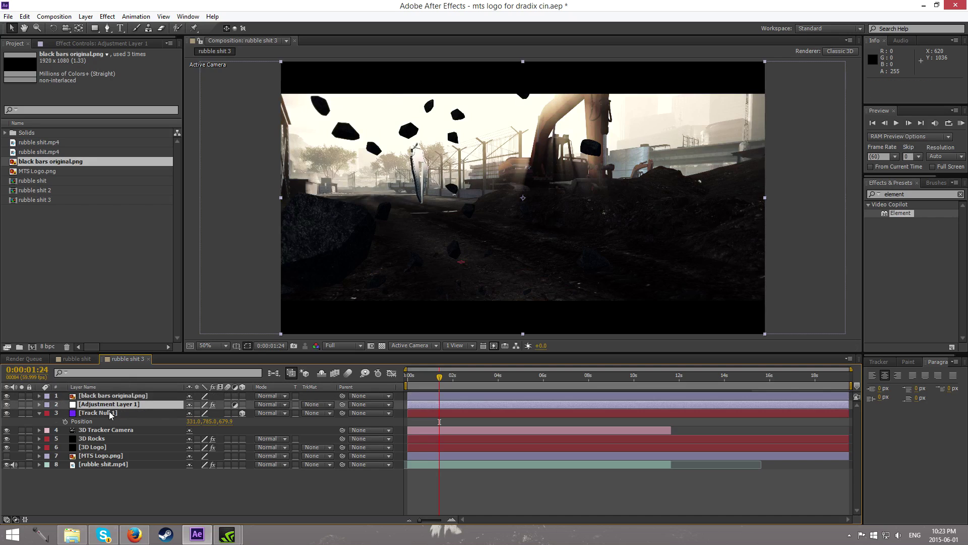
{"action": "left_click_drag", "start_coordinate": [444, 379], "coordinate": [473, 378]}
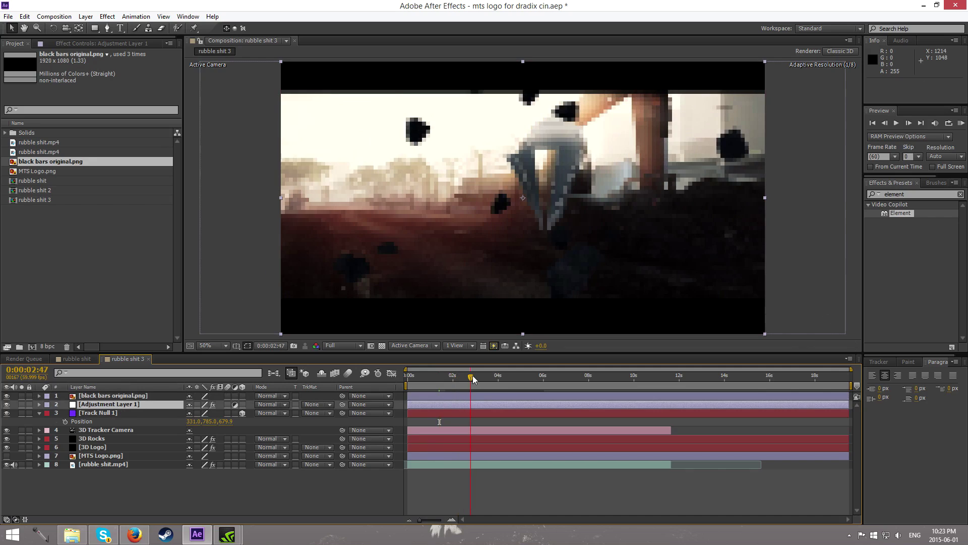